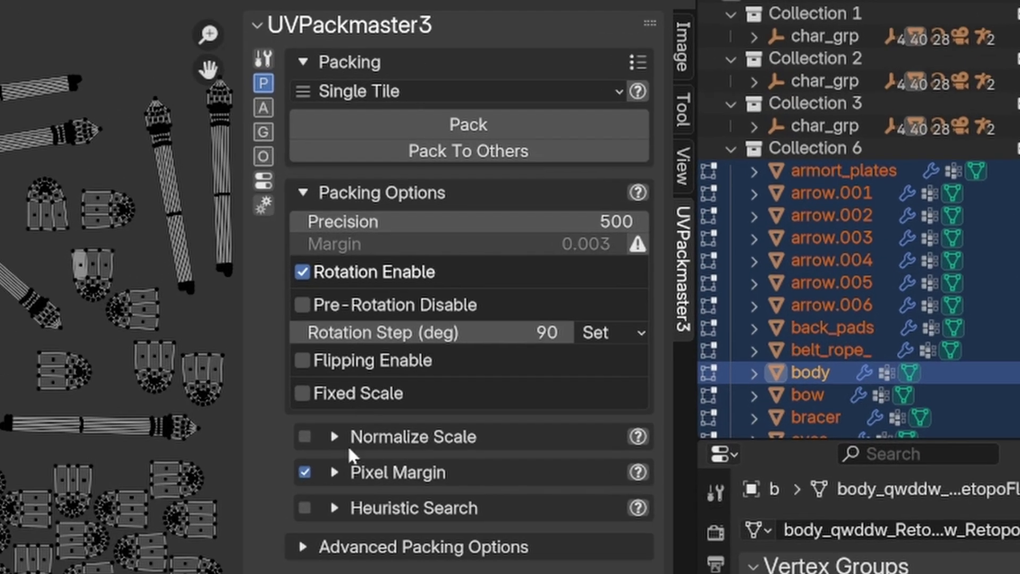
Expand the advanced packing options of UVPackmaster3 and enable Stack Groups
{"action": "left_click", "coordinate": [263, 102]}
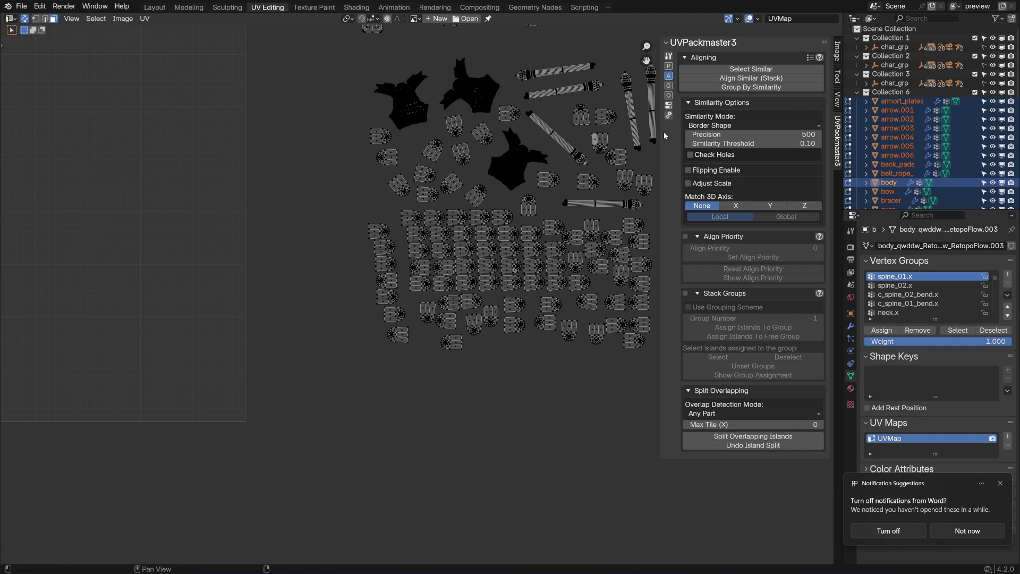
{"action": "left_click", "coordinate": [668, 66]}
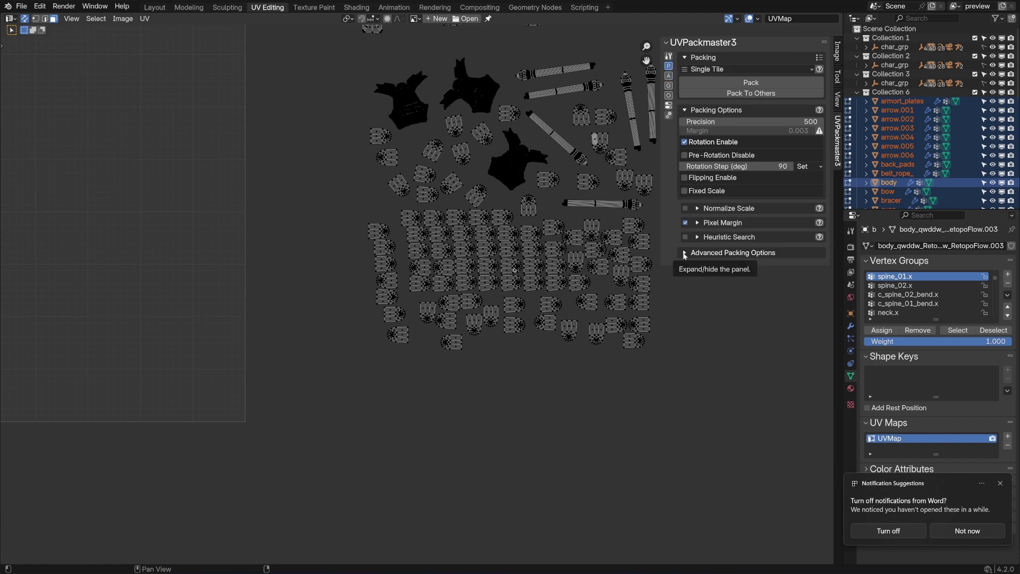
{"action": "left_click", "coordinate": [684, 254]}
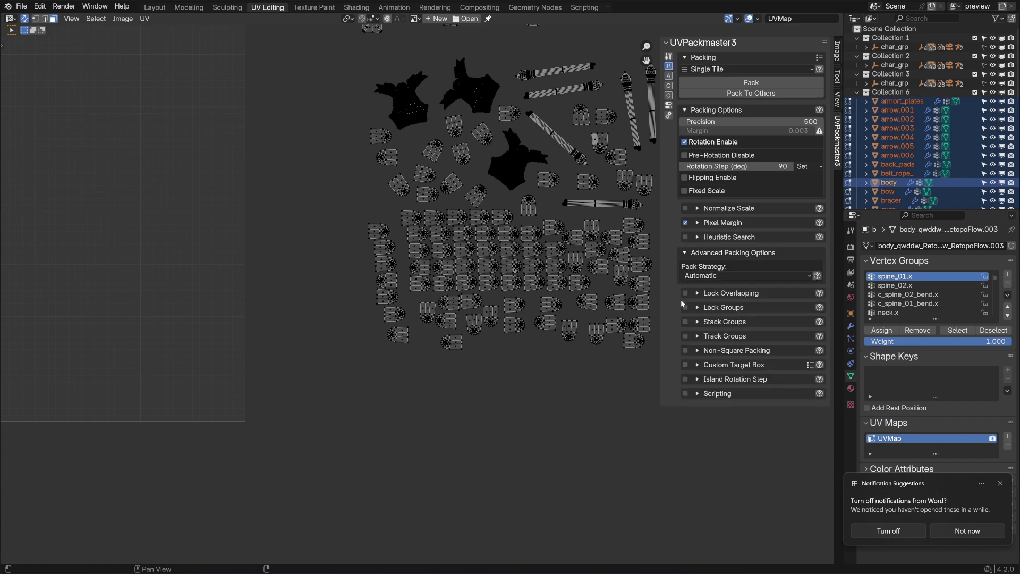
{"action": "left_click", "coordinate": [682, 322]}
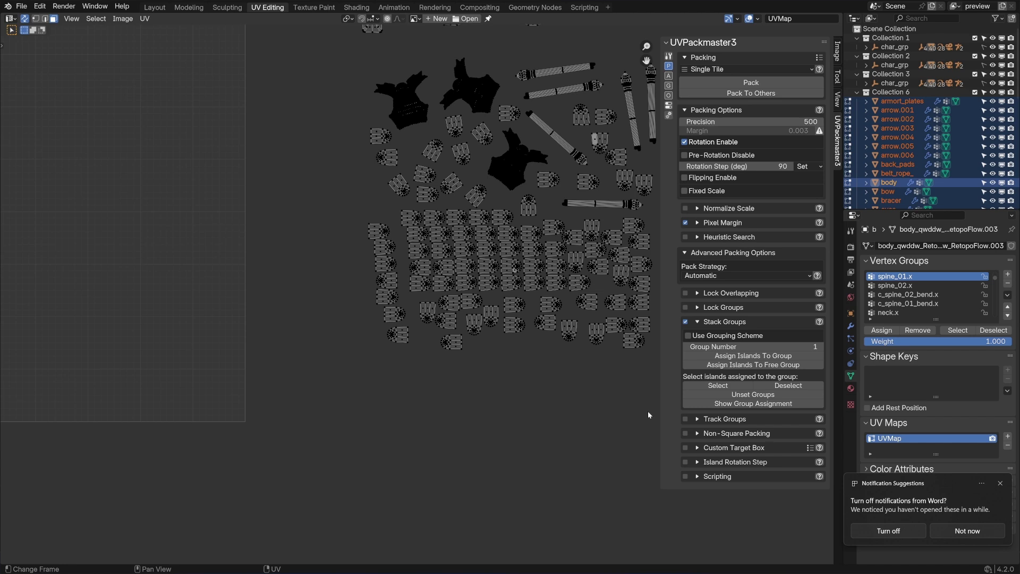
Select all UV islands and display their stack group assignment
{"action": "left_click", "coordinate": [757, 405]}
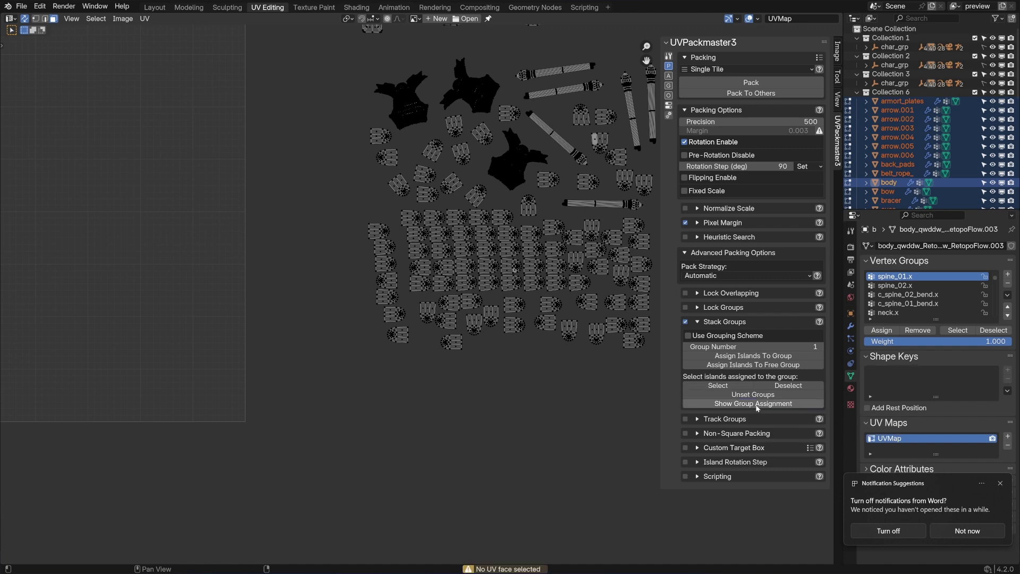
{"action": "key", "text": "a"}
{"action": "key", "text": "KP_Decimal"}
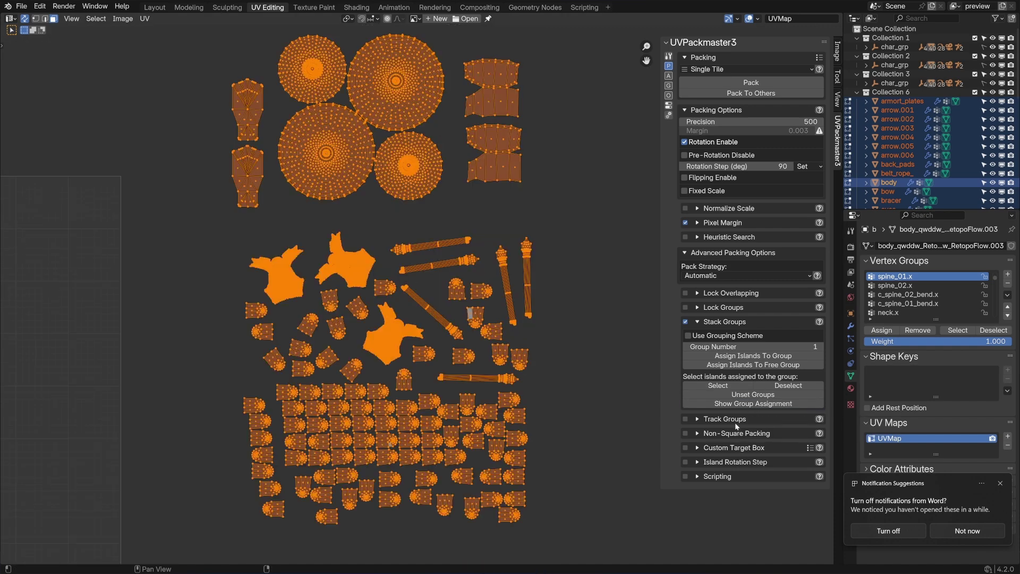
{"action": "left_click", "coordinate": [750, 405]}
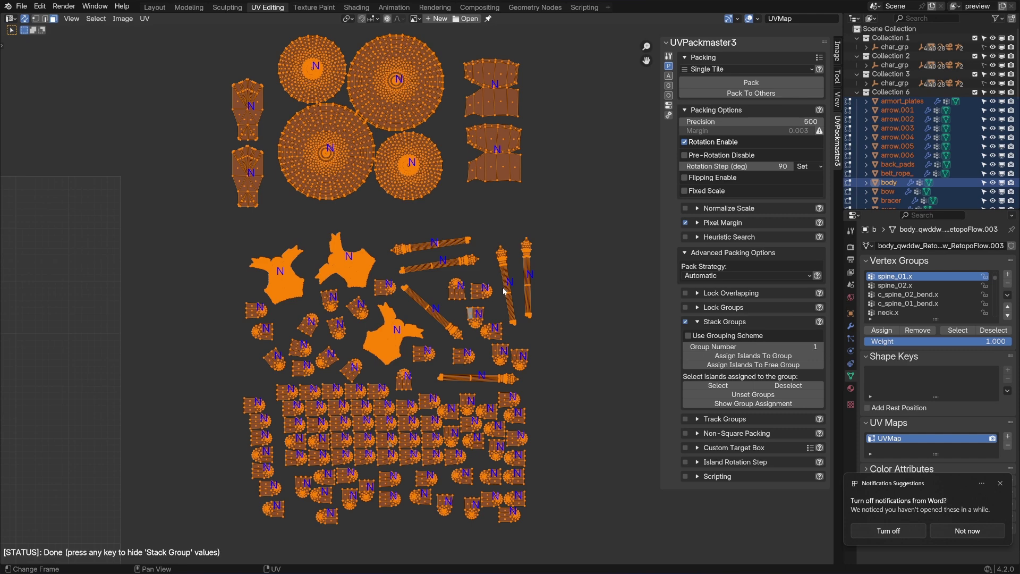
Try packing all selected UV islands into the single tile without assigned stack groups, and undo the packing
{"action": "left_click", "coordinate": [721, 82]}
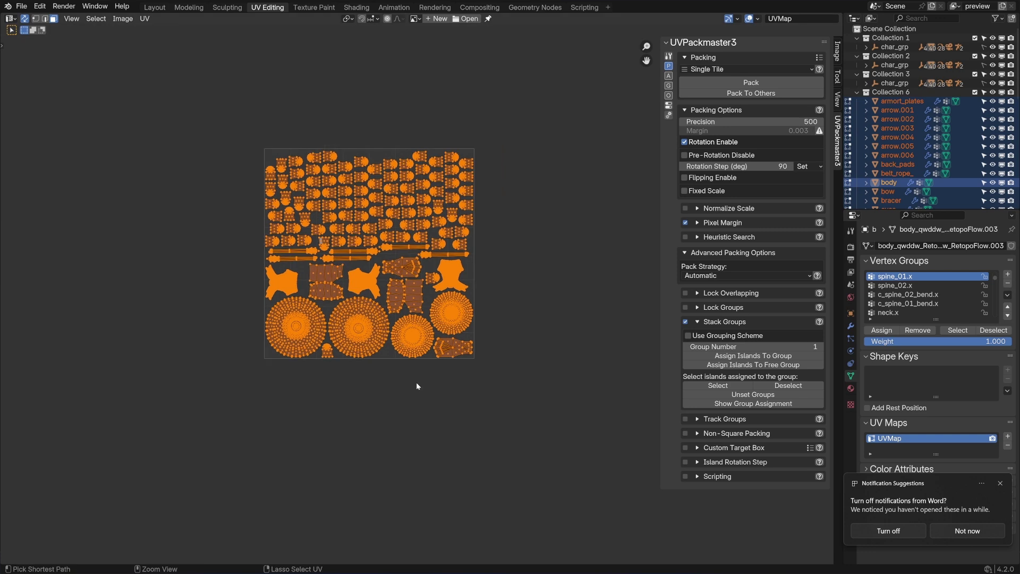
{"action": "key", "text": "ctrl+z"}
{"action": "mouse_move", "coordinate": [420, 380]}
{"action": "middle_mouse_down"}
{"action": "mouse_move", "coordinate": [386, 399]}
{"action": "mouse_move", "coordinate": [426, 387]}
{"action": "middle_mouse_up"}
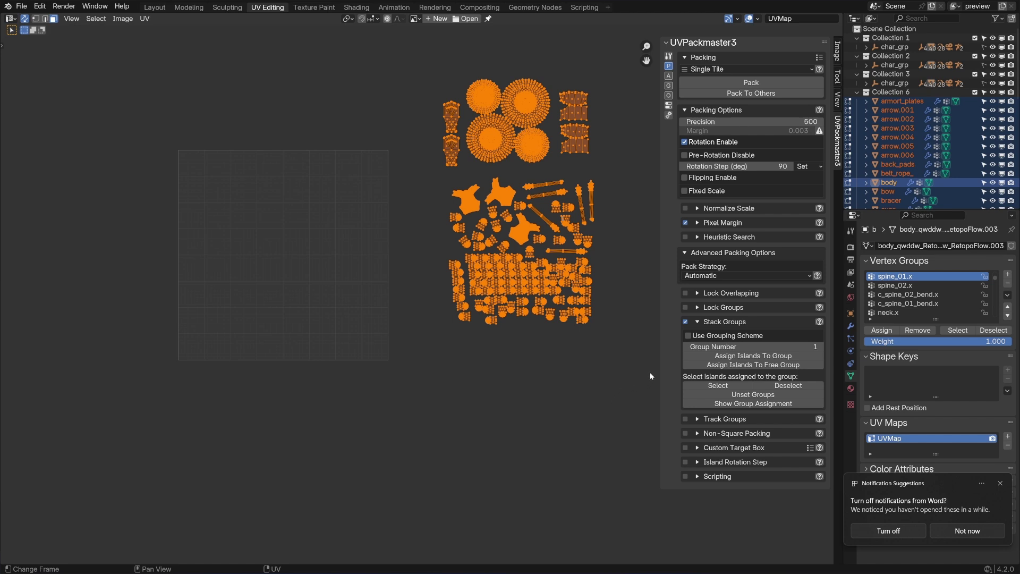
Assign all selected islands to a free stack group and pack them into the single tile
{"action": "left_click", "coordinate": [753, 366]}
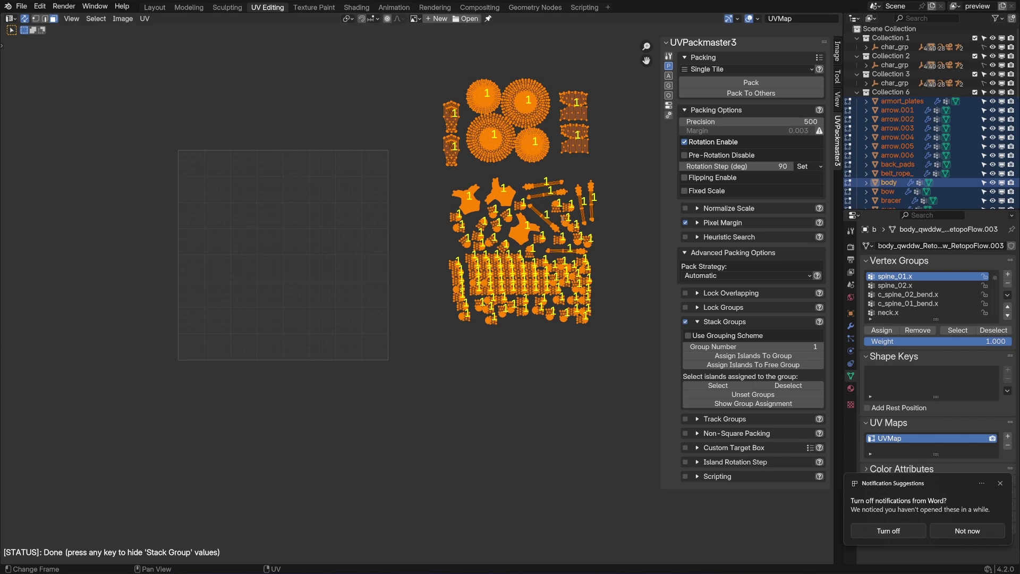
{"action": "left_click", "coordinate": [721, 80]}
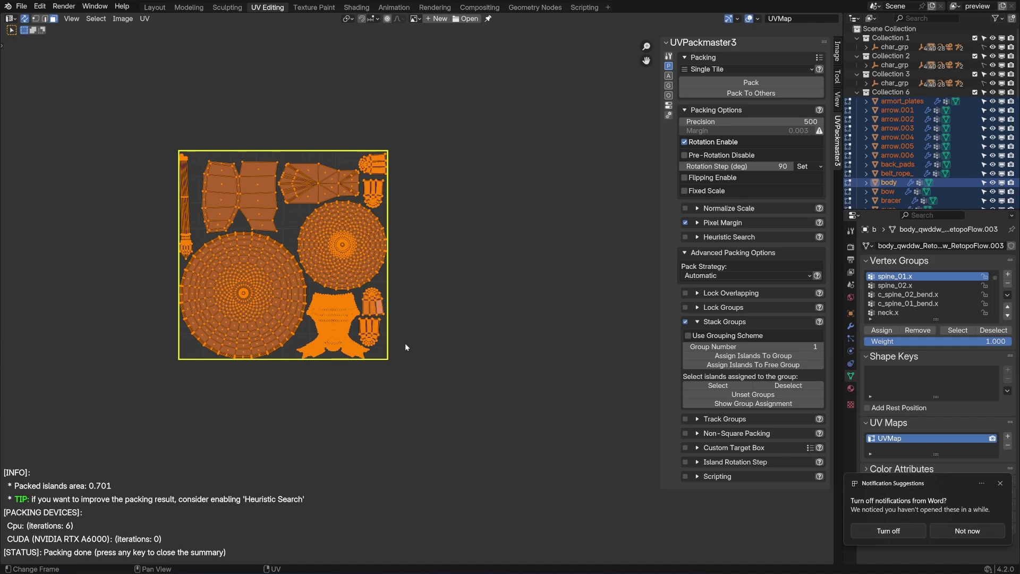
{"action": "scroll", "coordinate": [400, 325], "scroll_direction": "up", "scroll_amount": 3}
{"action": "middle_click_drag", "start_coordinate": [497, 321], "coordinate": [550, 370]}
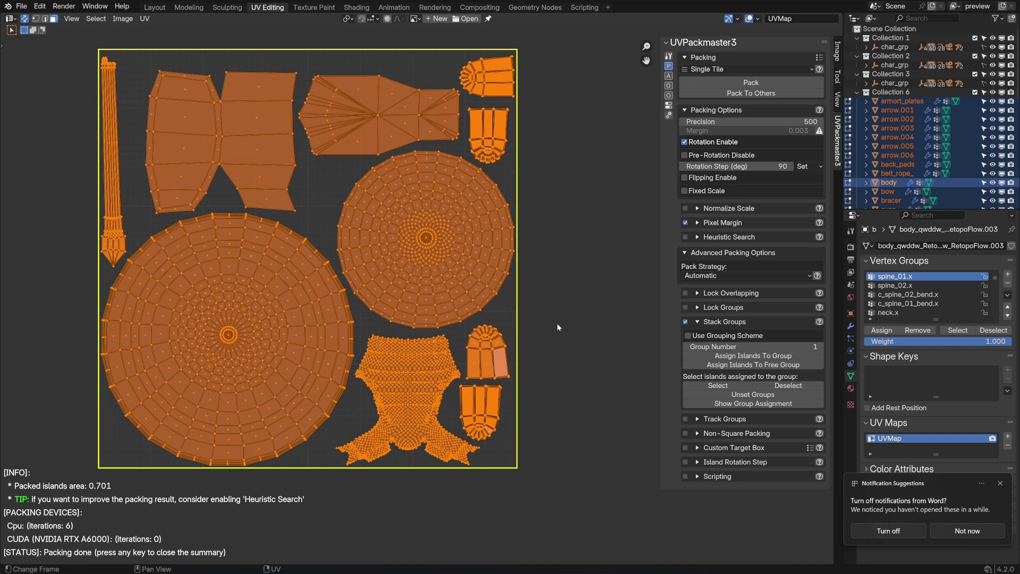
{"action": "scroll", "coordinate": [557, 323], "scroll_direction": "down", "scroll_amount": 3}
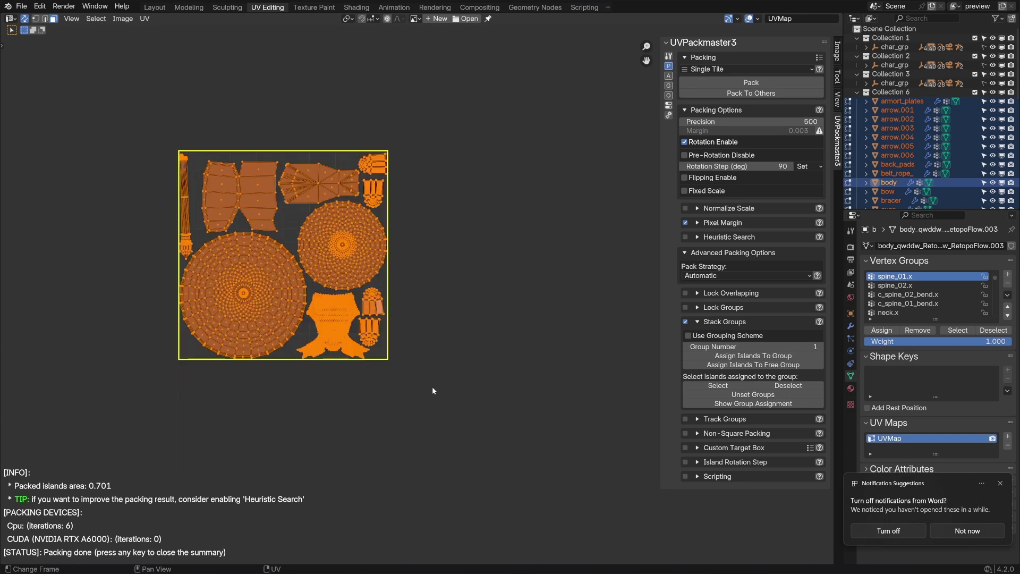
{"action": "scroll", "coordinate": [400, 325], "scroll_direction": "up", "scroll_amount": 3}
{"action": "scroll", "coordinate": [498, 317], "scroll_direction": "down", "scroll_amount": 1}
{"action": "scroll", "coordinate": [542, 367], "scroll_direction": "up", "scroll_amount": 1}
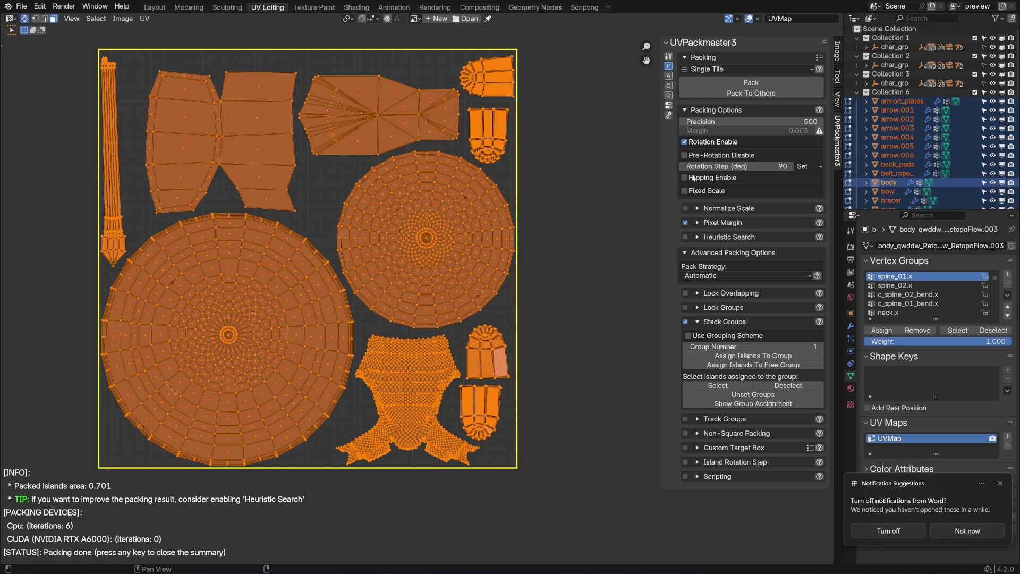
Undo the stack group packing to restore the unpacked island layout
{"action": "left_click", "coordinate": [669, 76]}
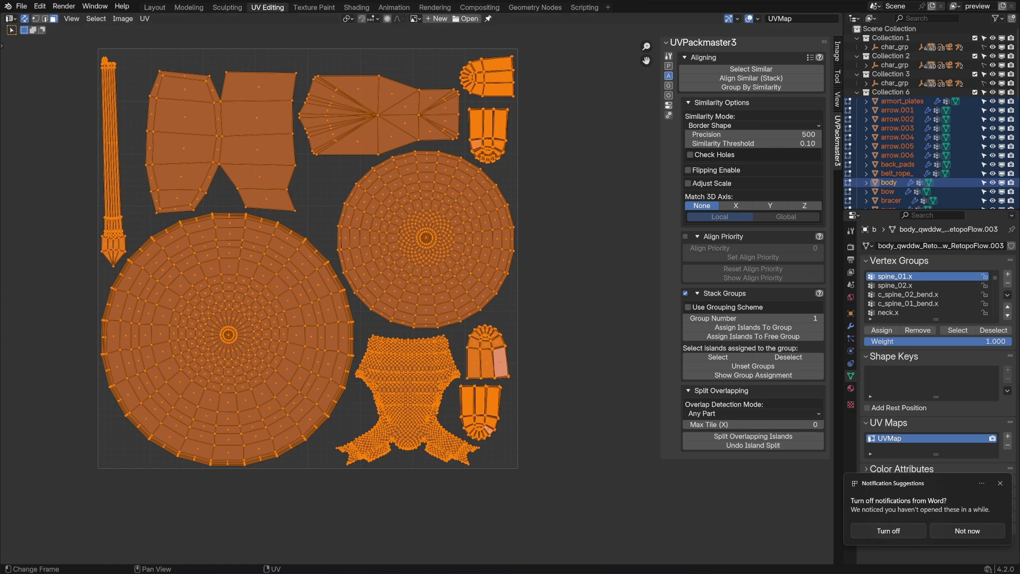
{"action": "key", "text": "ctrl+z"}
{"action": "scroll", "coordinate": [541, 295], "scroll_direction": "down", "scroll_amount": 4}
{"action": "middle_click_drag", "start_coordinate": [638, 314], "coordinate": [541, 317]}
{"action": "scroll", "coordinate": [541, 319], "scroll_direction": "up", "scroll_amount": 3}
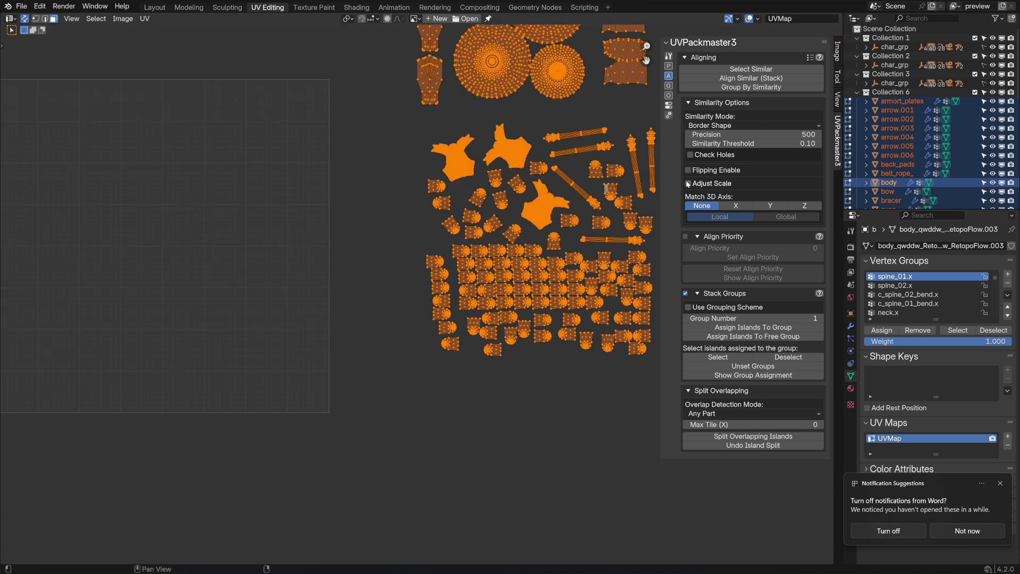
Enable Adjust Scale in the similarity options and pack the stack group islands again
{"action": "left_click", "coordinate": [688, 183]}
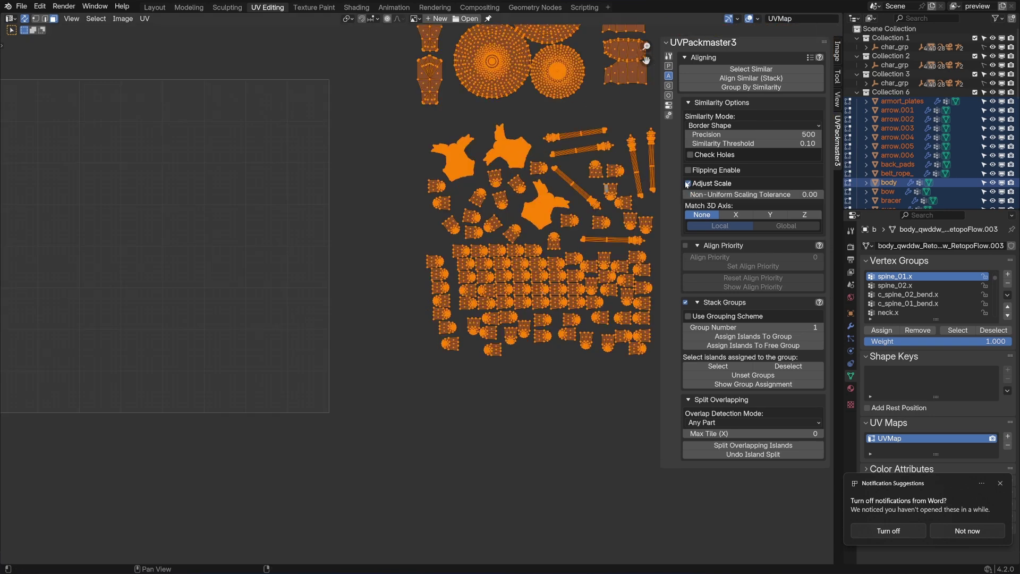
{"action": "left_click", "coordinate": [668, 66]}
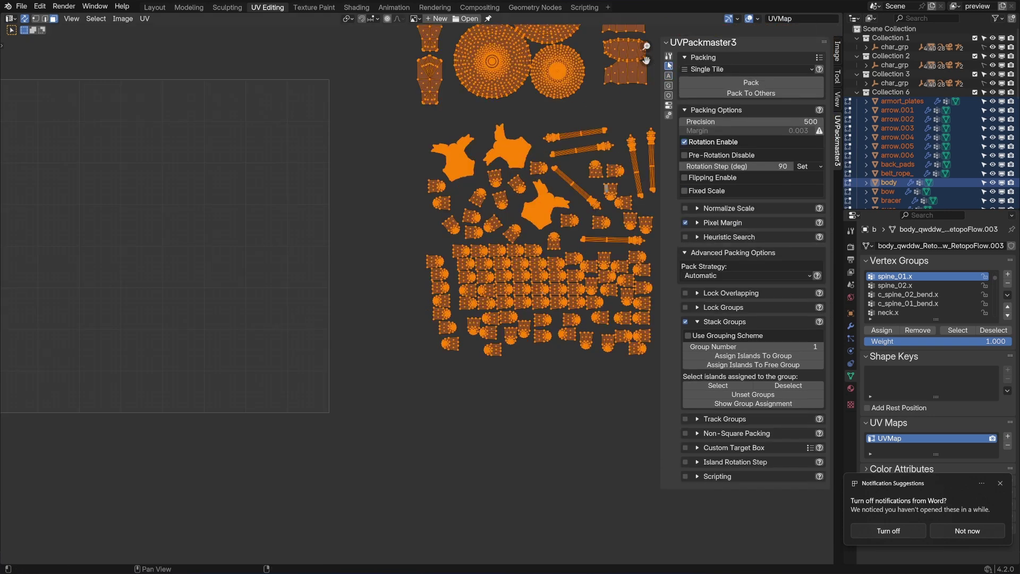
{"action": "left_click", "coordinate": [734, 81]}
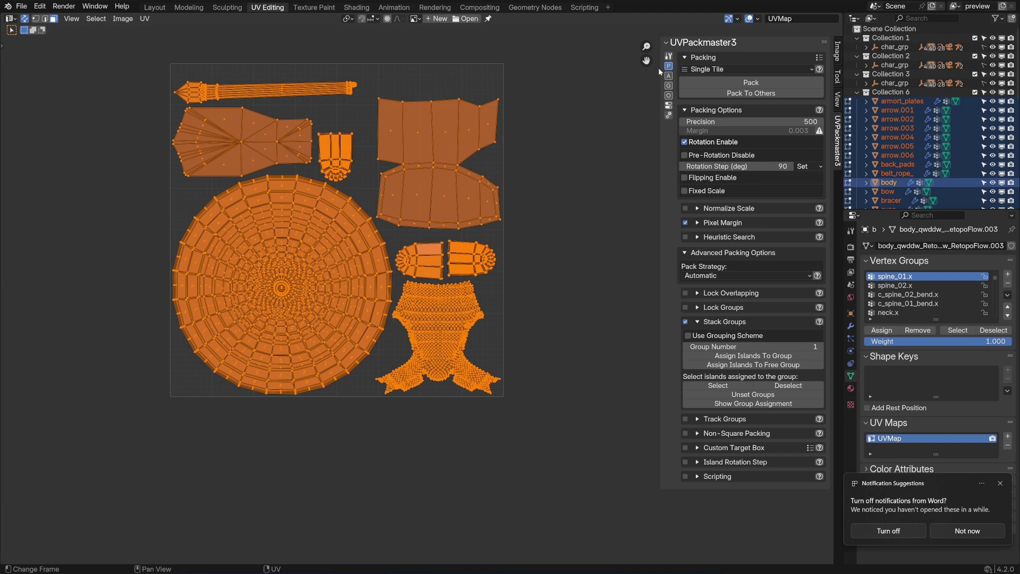
Set the Similarity Threshold to 0.25, disable Adjust Scale, and repack the islands
{"action": "left_click", "coordinate": [669, 76]}
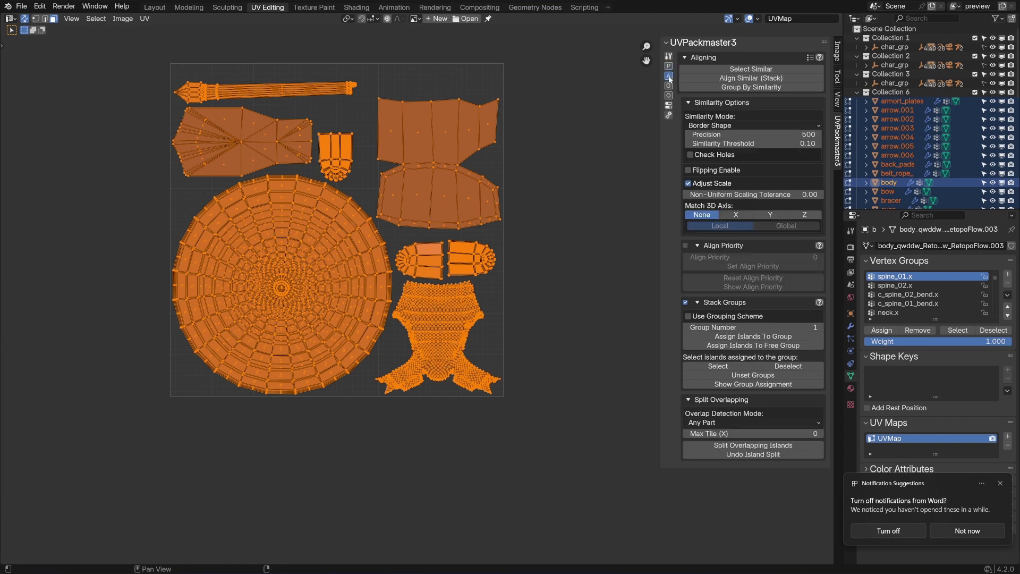
{"action": "left_click", "coordinate": [819, 148]}
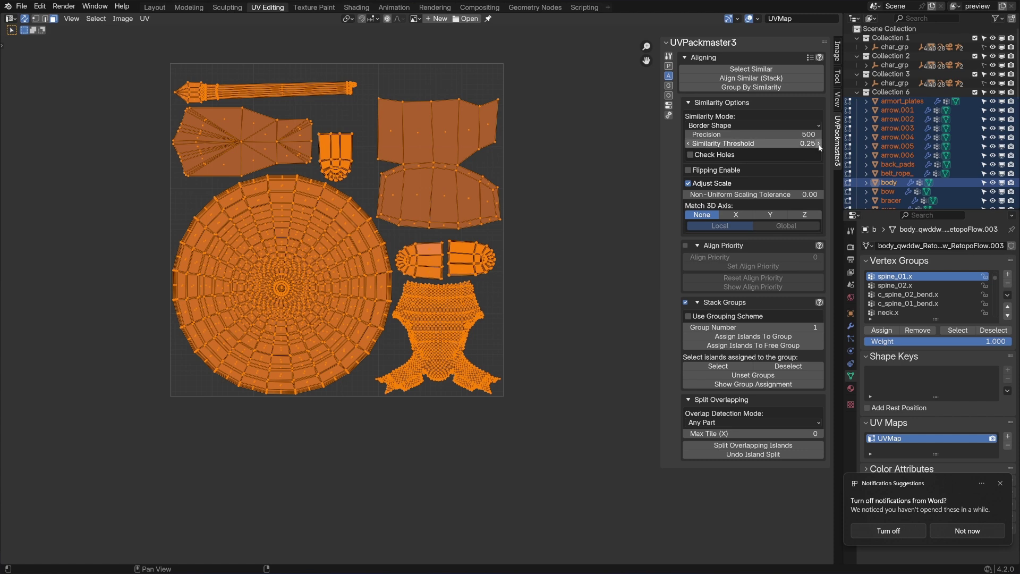
{"action": "left_click", "coordinate": [688, 184]}
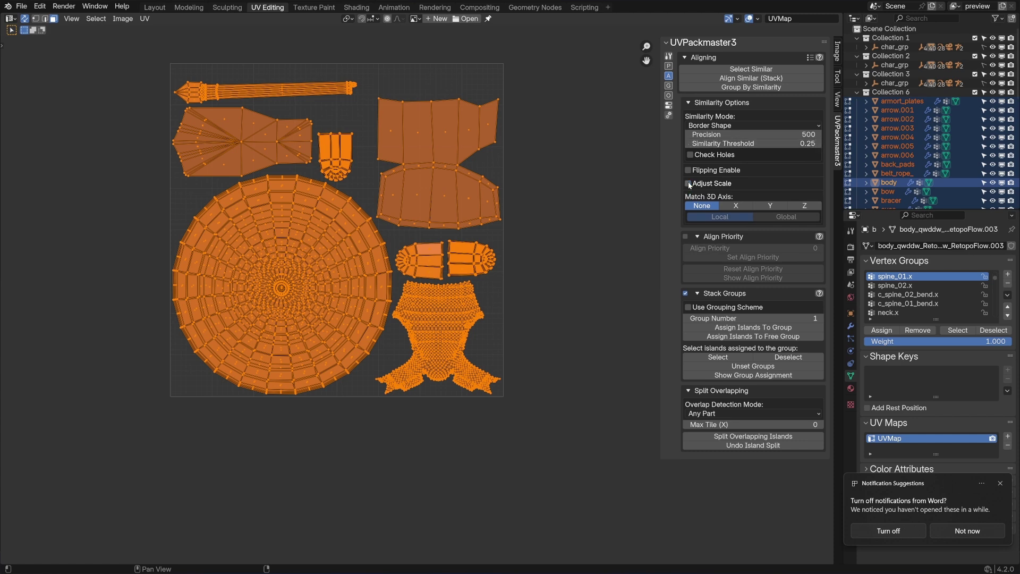
{"action": "left_click", "coordinate": [668, 66]}
{"action": "left_click", "coordinate": [740, 84]}
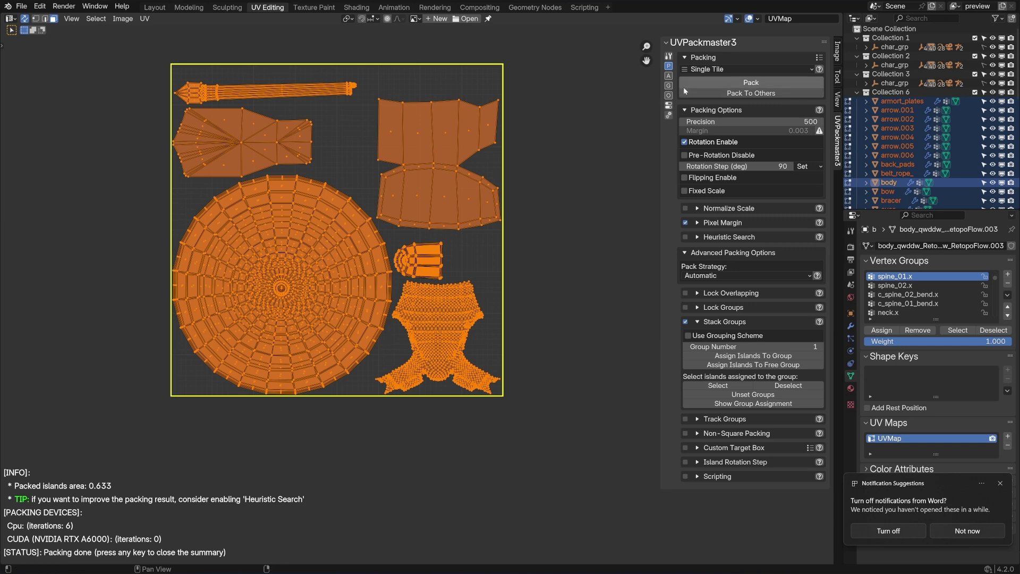
Change the Similarity Mode to Vertex Position with Correct Vertices enabled and repack the islands
{"action": "left_click", "coordinate": [668, 76]}
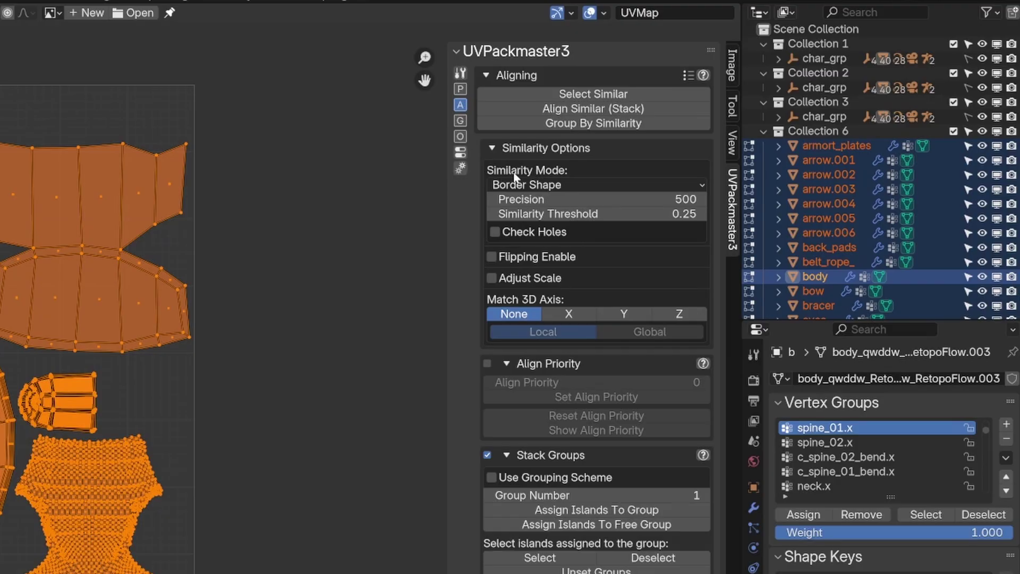
{"action": "left_click", "coordinate": [521, 185]}
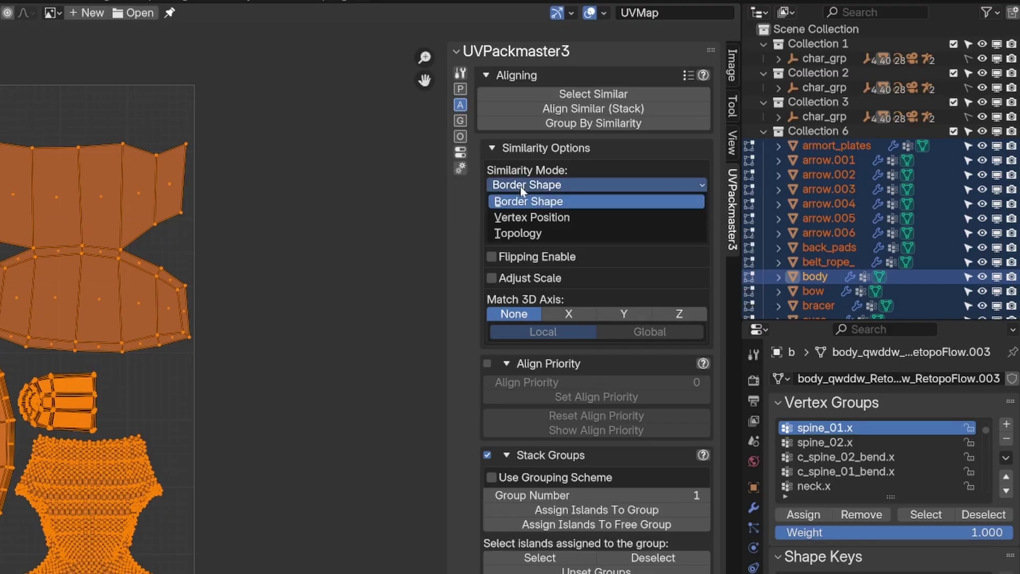
{"action": "left_click", "coordinate": [519, 218]}
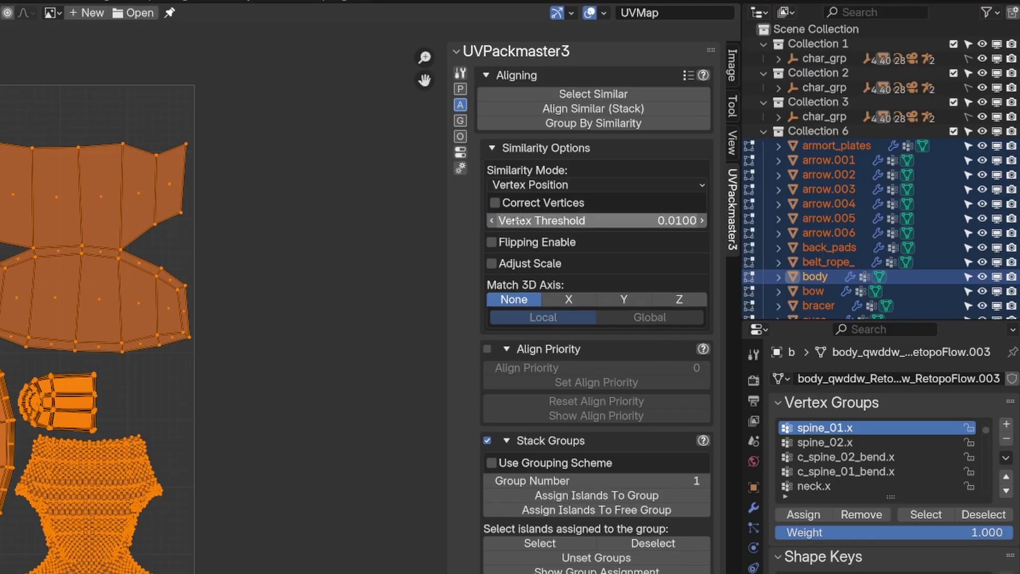
{"action": "left_click", "coordinate": [495, 203]}
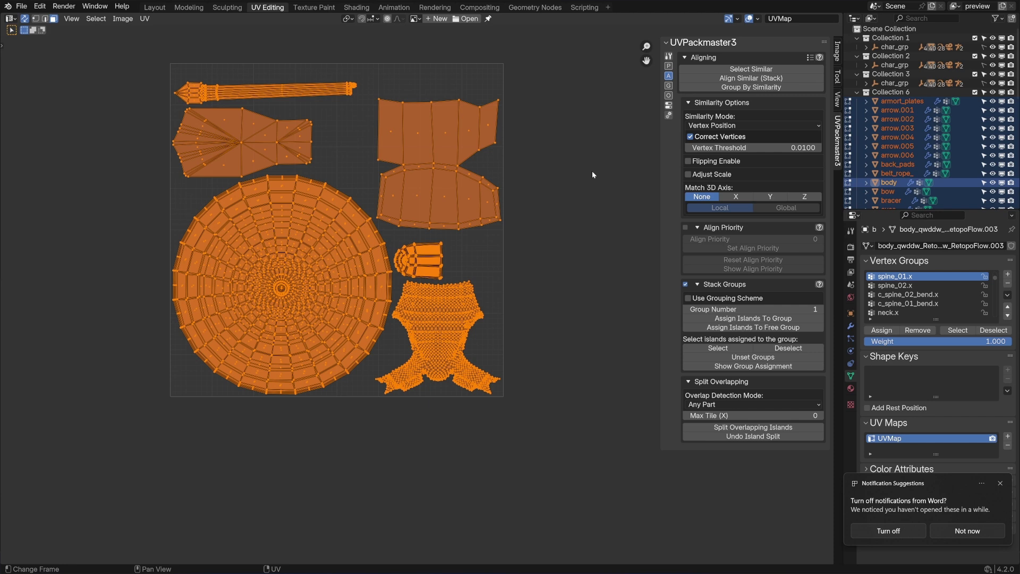
{"action": "left_click", "coordinate": [668, 66]}
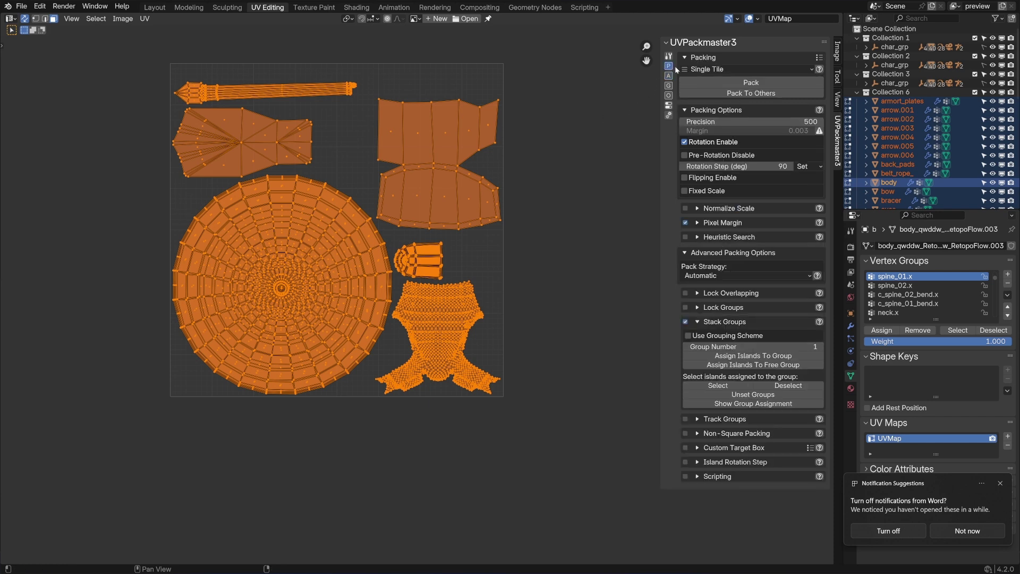
{"action": "left_click", "coordinate": [735, 78]}
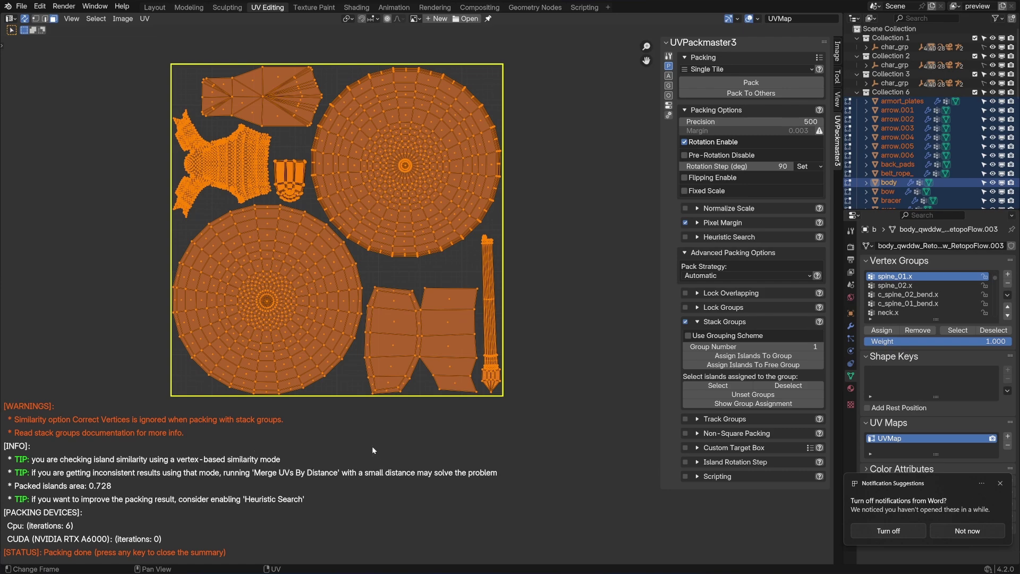
Examine how closely the vertices of the stacked small rounded islands line up in the packed result
{"action": "scroll", "coordinate": [284, 180], "scroll_direction": "up", "scroll_amount": 3}
{"action": "middle_click_drag", "start_coordinate": [285, 179], "coordinate": [409, 319]}
{"action": "scroll", "coordinate": [372, 287], "scroll_direction": "up", "scroll_amount": 5}
{"action": "middle_click_drag", "start_coordinate": [279, 221], "coordinate": [548, 379]}
{"action": "scroll", "coordinate": [444, 311], "scroll_direction": "up", "scroll_amount": 3}
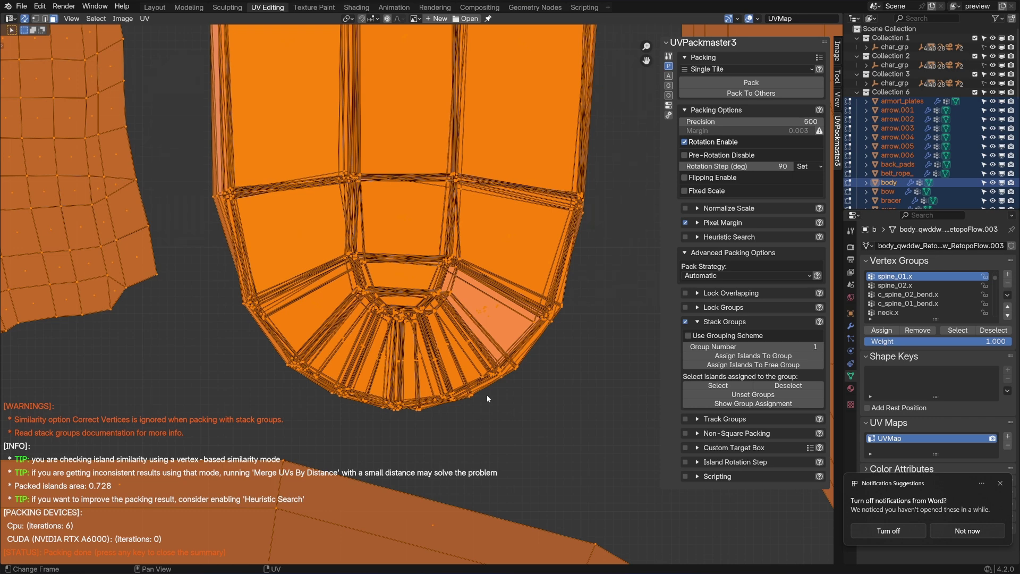
{"action": "scroll", "coordinate": [499, 385], "scroll_direction": "down", "scroll_amount": 5}
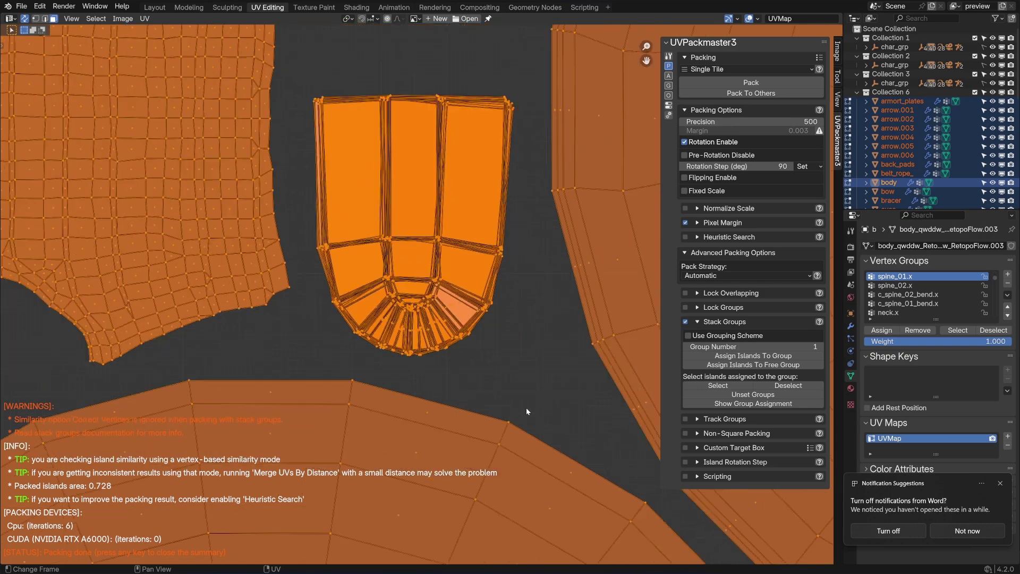
{"action": "scroll", "coordinate": [514, 373], "scroll_direction": "down", "scroll_amount": 8}
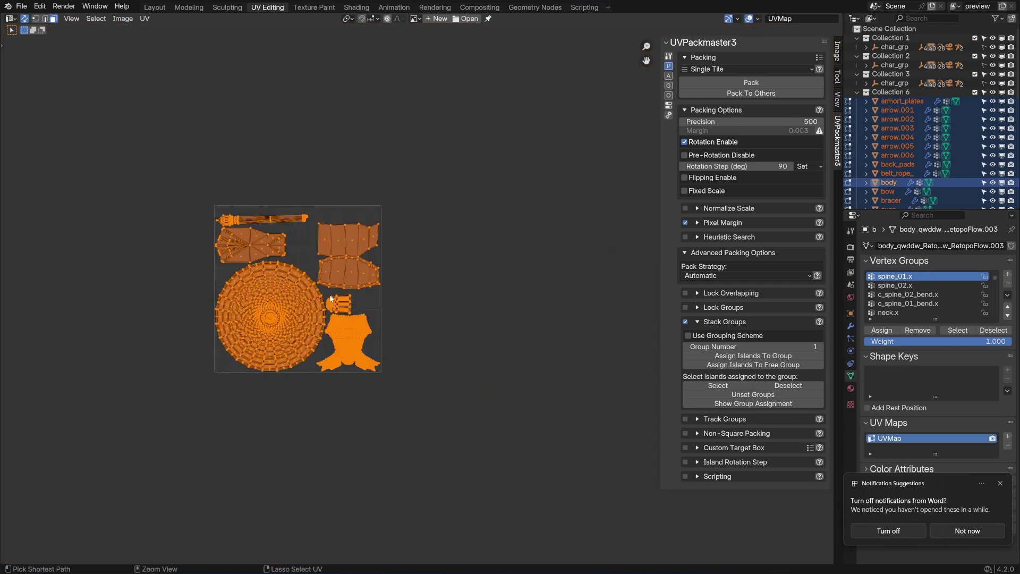
Undo the packing attempts back to the unpacked island layout and show the aligning options
{"action": "key", "text": "ctrl+z"}
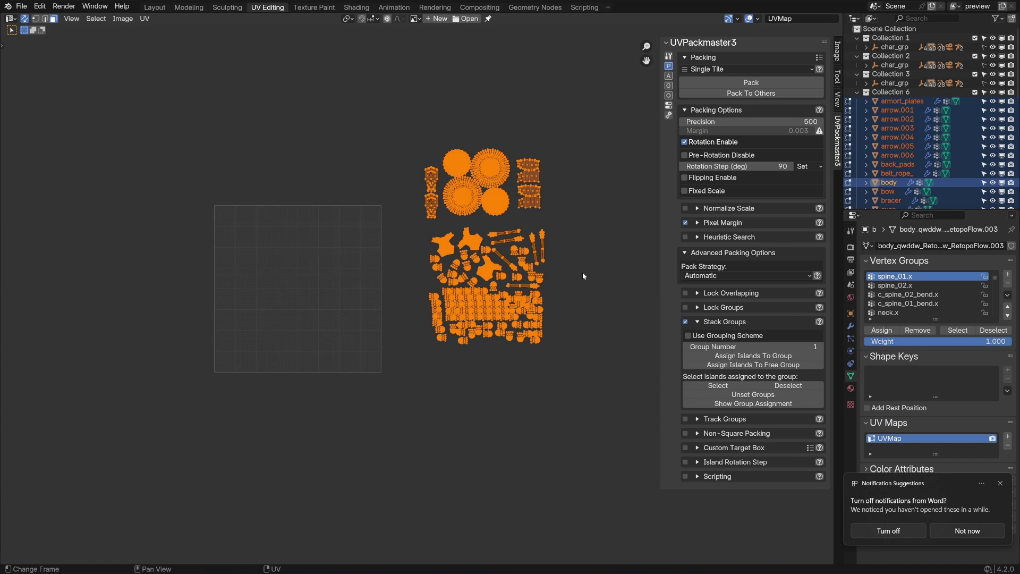
{"action": "left_click", "coordinate": [670, 76]}
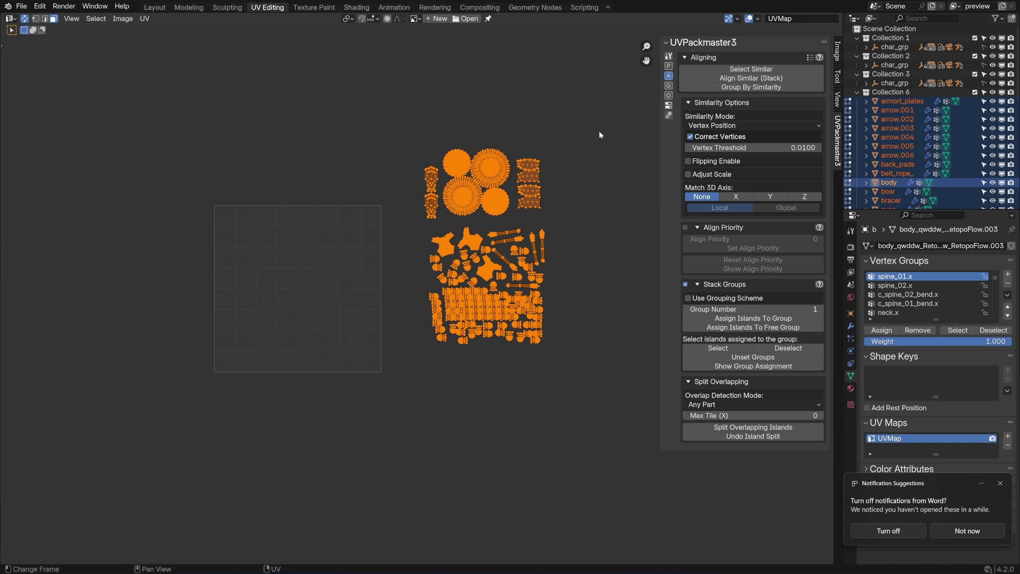
{"action": "scroll", "coordinate": [542, 313], "scroll_direction": "up", "scroll_amount": 5}
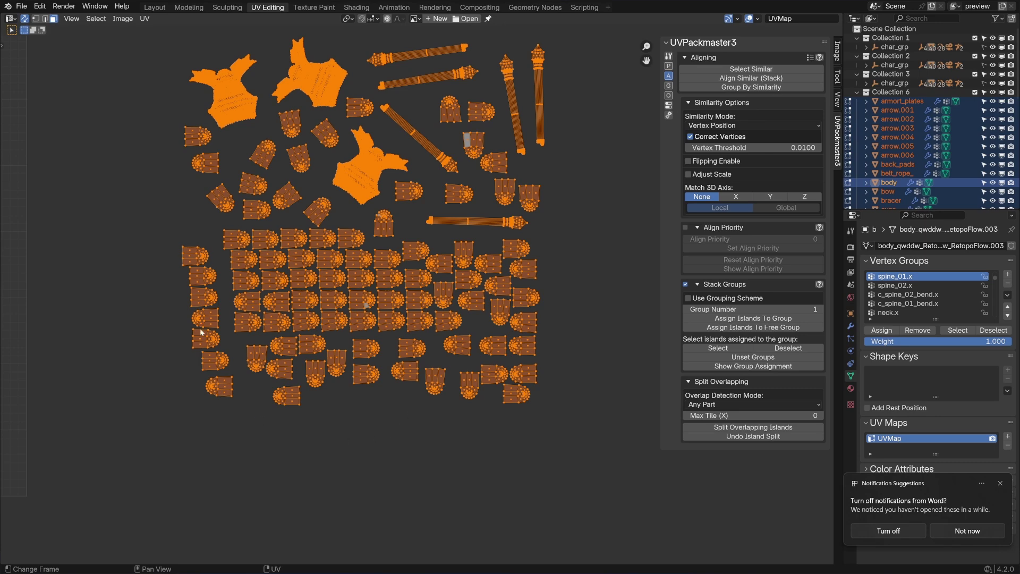
Select one small rounded island as the reference and extend the selection to all islands similar to it
{"action": "left_click", "coordinate": [325, 330]}
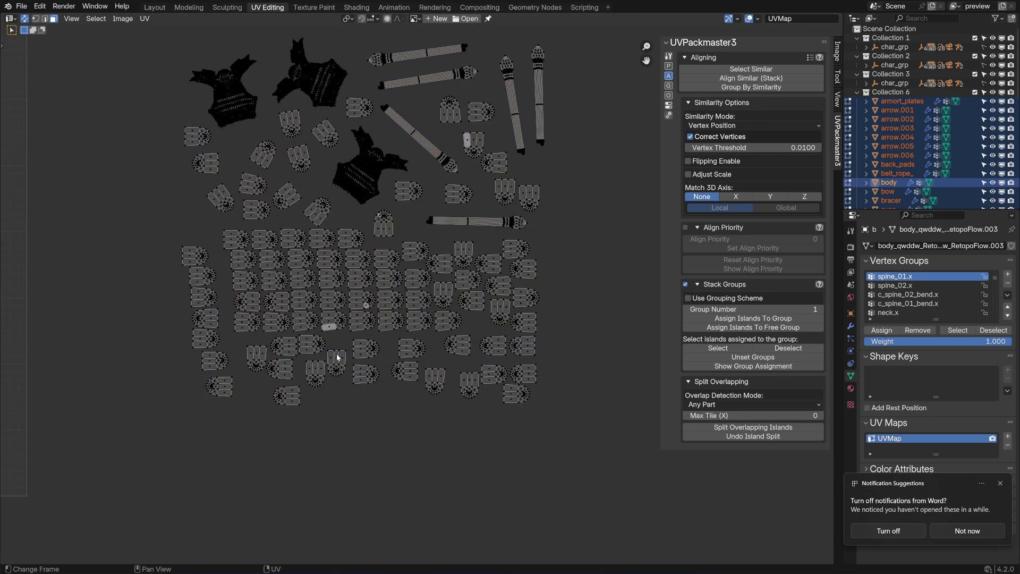
{"action": "left_click", "coordinate": [330, 321]}
{"action": "key", "text": "ctrl+l"}
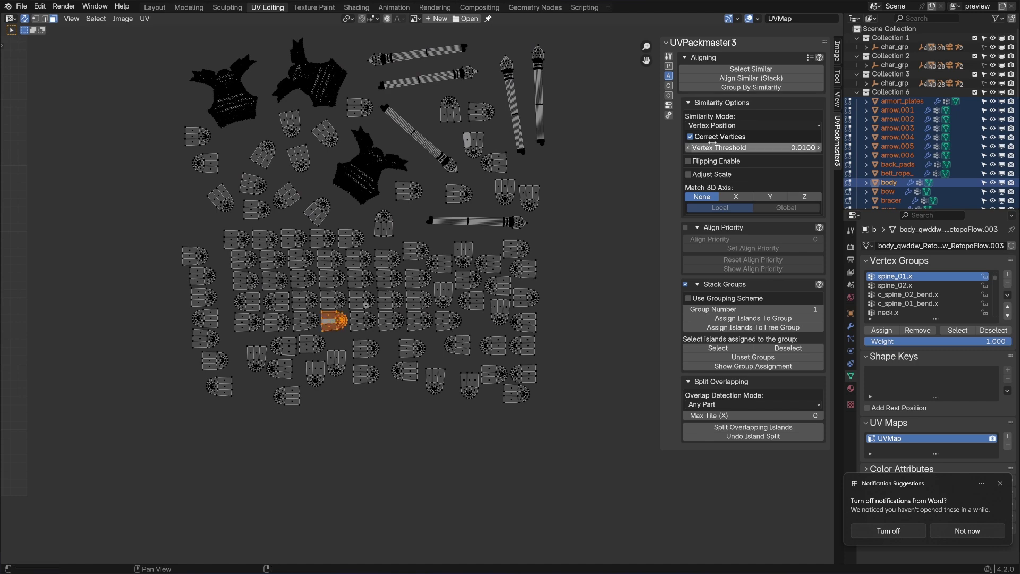
{"action": "left_click", "coordinate": [750, 70]}
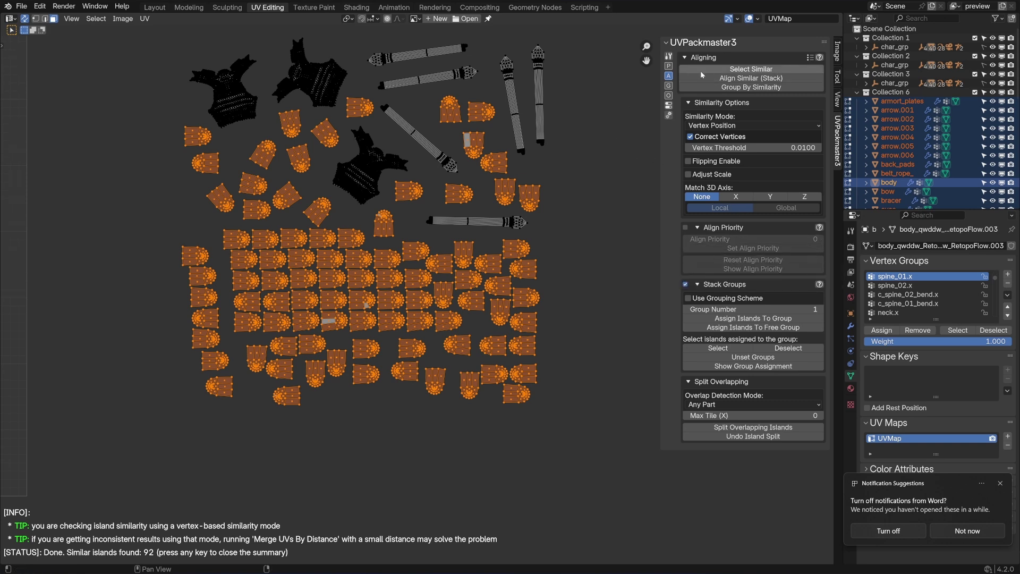
Stack the selected rounded islands on top of each other with Align Similar and check how their vertices line up
{"action": "left_click", "coordinate": [731, 80]}
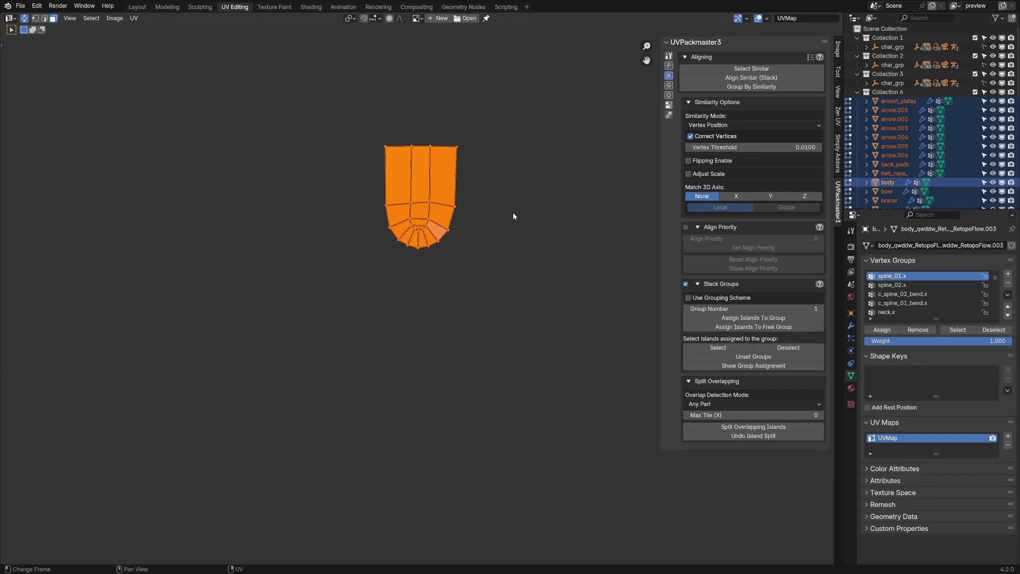
{"action": "scroll", "coordinate": [512, 212], "scroll_direction": "up", "scroll_amount": 2}
{"action": "middle_click_drag", "start_coordinate": [516, 216], "coordinate": [499, 223]}
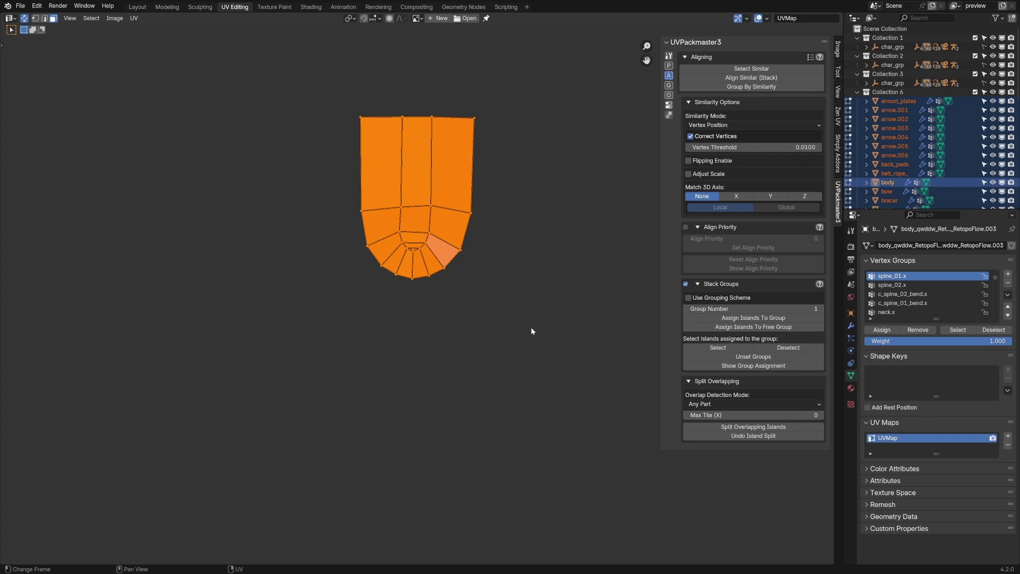
Disable Correct Vertices in the similarity options
{"action": "left_click", "coordinate": [690, 137]}
{"action": "scroll", "coordinate": [576, 216], "scroll_direction": "down", "scroll_amount": 7}
{"action": "middle_click_drag", "start_coordinate": [476, 182], "coordinate": [396, 215]}
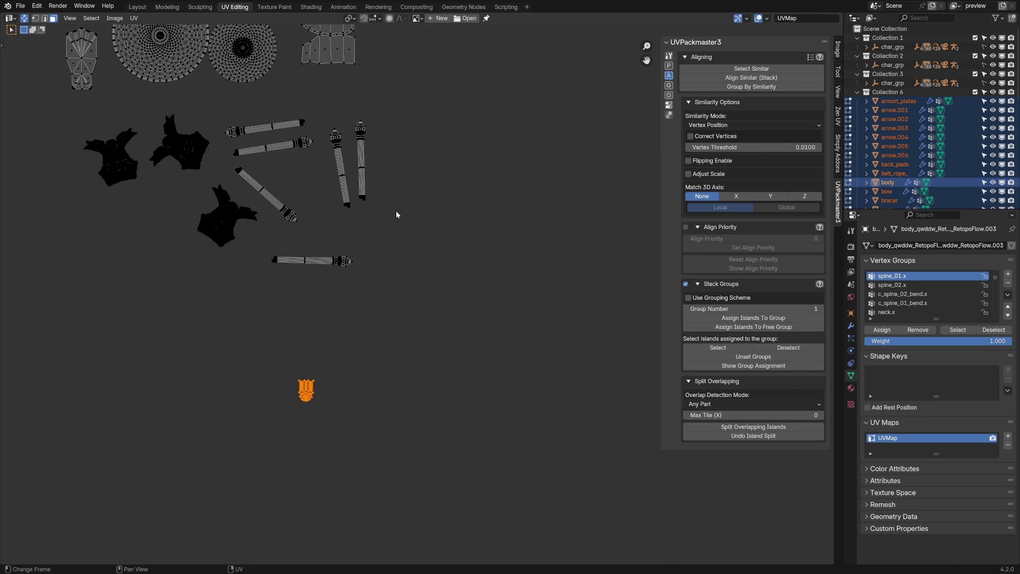
{"action": "scroll", "coordinate": [403, 234], "scroll_direction": "down", "scroll_amount": 2}
Pack all the islands into a single tile with stack groups enabled and inspect the packed stack of rounded islands
{"action": "key", "text": "a"}
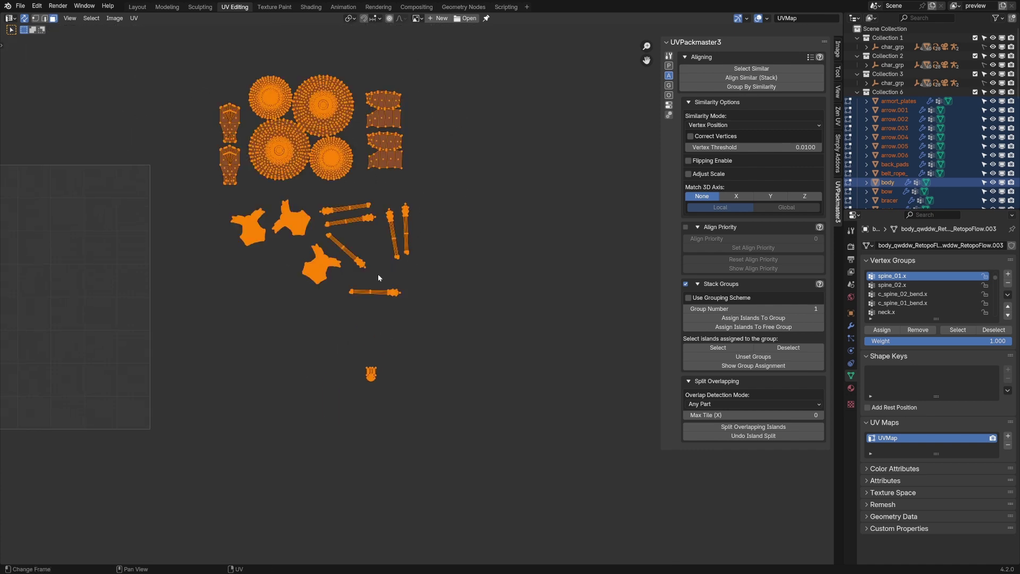
{"action": "left_click", "coordinate": [669, 66]}
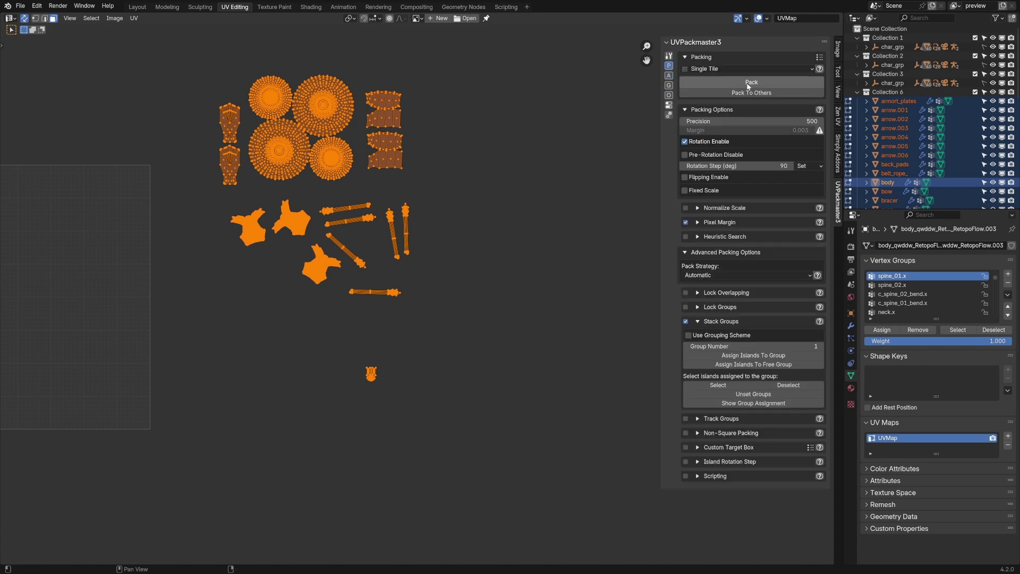
{"action": "left_click", "coordinate": [748, 83]}
{"action": "middle_click_drag", "start_coordinate": [470, 353], "coordinate": [447, 265]}
{"action": "scroll", "coordinate": [424, 297], "scroll_direction": "up", "scroll_amount": 3}
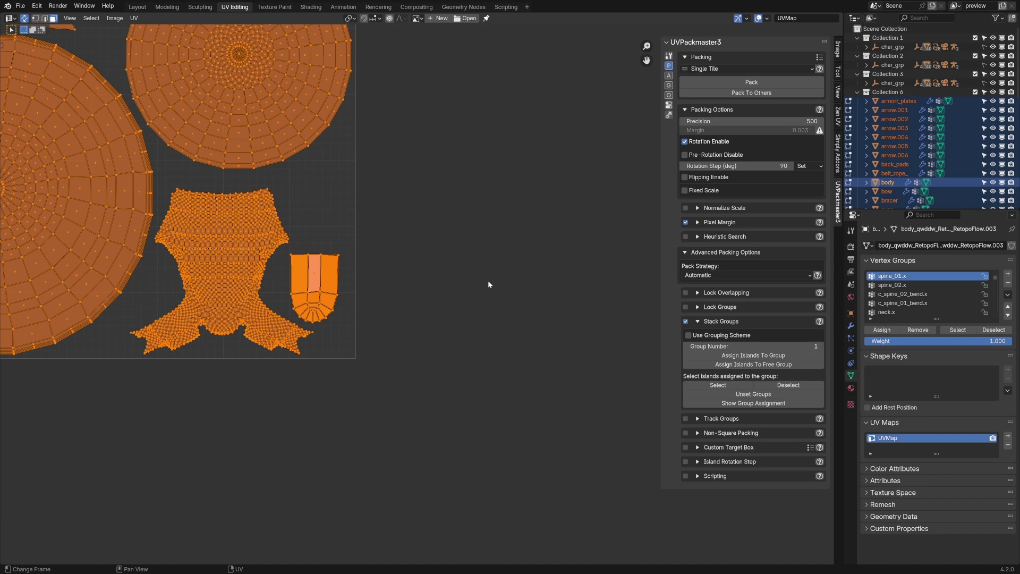
{"action": "middle_click_drag", "start_coordinate": [488, 279], "coordinate": [564, 296]}
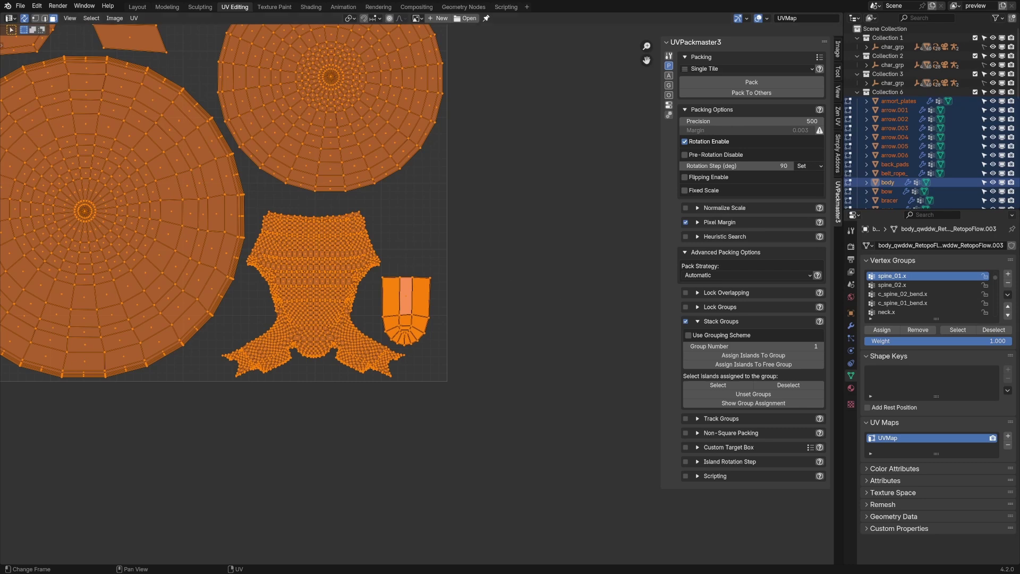
Undo the single-tile packing of the islands
{"action": "key", "text": "ctrl+z"}
{"action": "middle_click_drag", "start_coordinate": [500, 164], "coordinate": [422, 297]}
{"action": "scroll", "coordinate": [422, 297], "scroll_direction": "down", "scroll_amount": 6}
{"action": "middle_click_drag", "start_coordinate": [496, 272], "coordinate": [419, 274]}
{"action": "scroll", "coordinate": [420, 274], "scroll_direction": "up", "scroll_amount": 4}
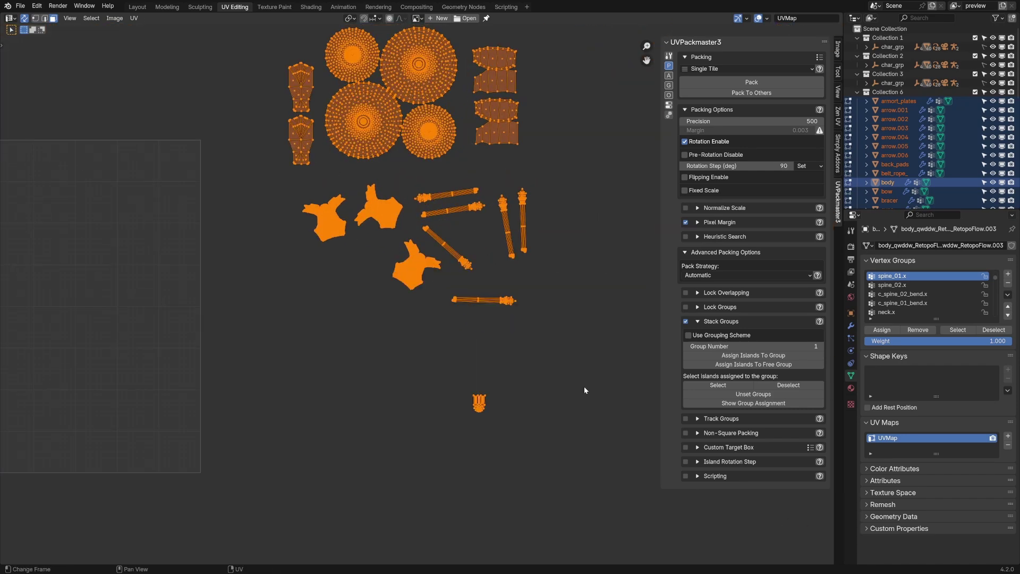
Show the stack group assignment of all the selected islands
{"action": "left_click", "coordinate": [740, 403]}
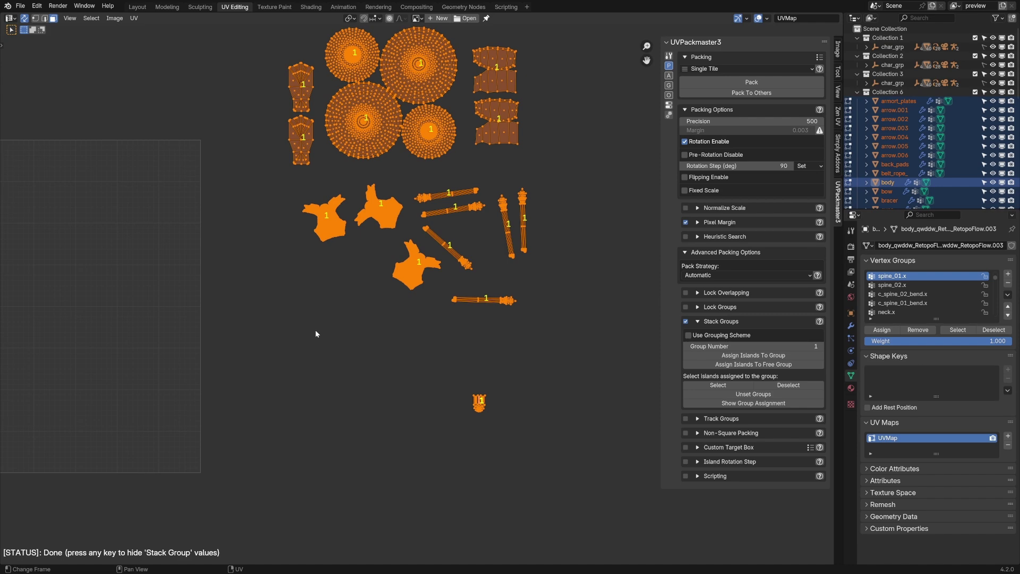
{"action": "middle_click_drag", "start_coordinate": [534, 240], "coordinate": [463, 278]}
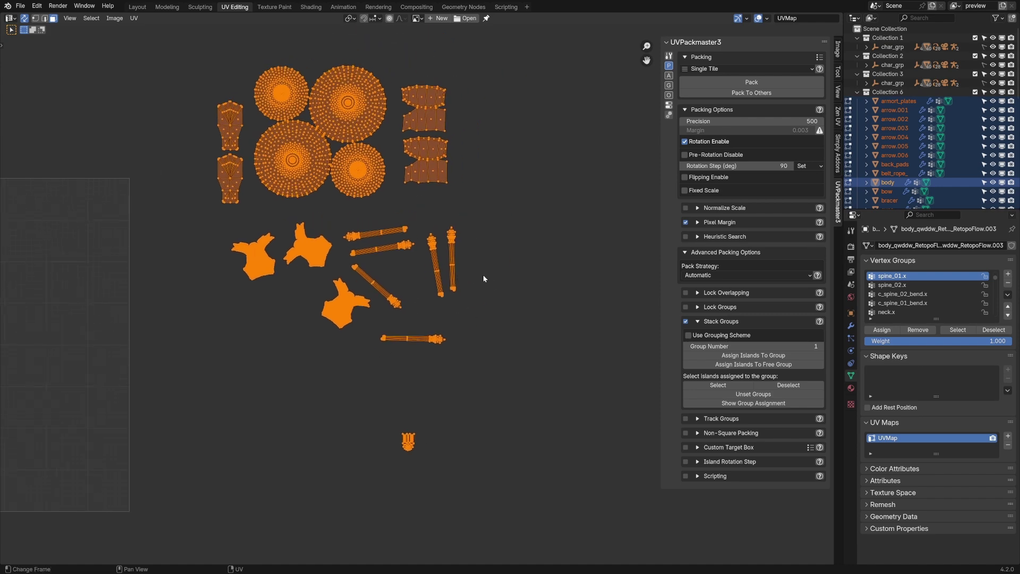
Select only the two upright arrow islands and assign them to a free stack group
{"action": "scroll", "coordinate": [412, 274], "scroll_direction": "up", "scroll_amount": 4}
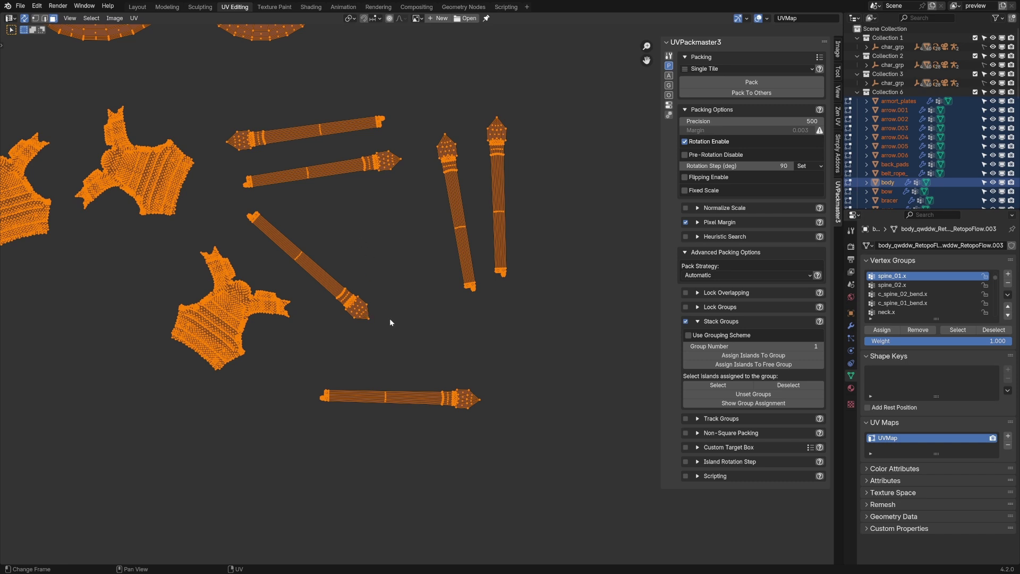
{"action": "left_click", "coordinate": [417, 323]}
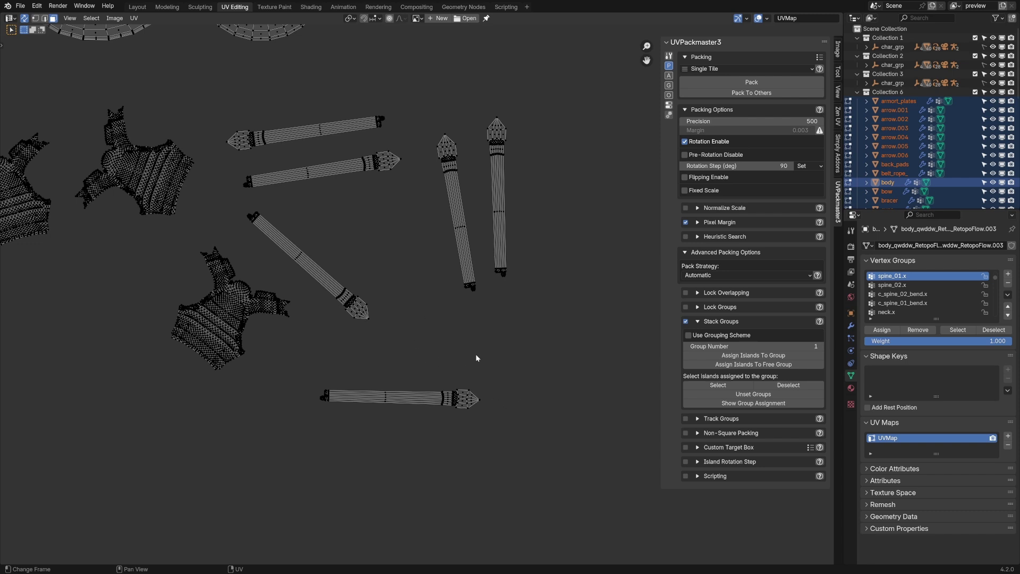
{"action": "key", "text": "c"}
{"action": "left_click", "coordinate": [488, 273]}
{"action": "key", "text": "Escape"}
{"action": "key", "text": "ctrl+l"}
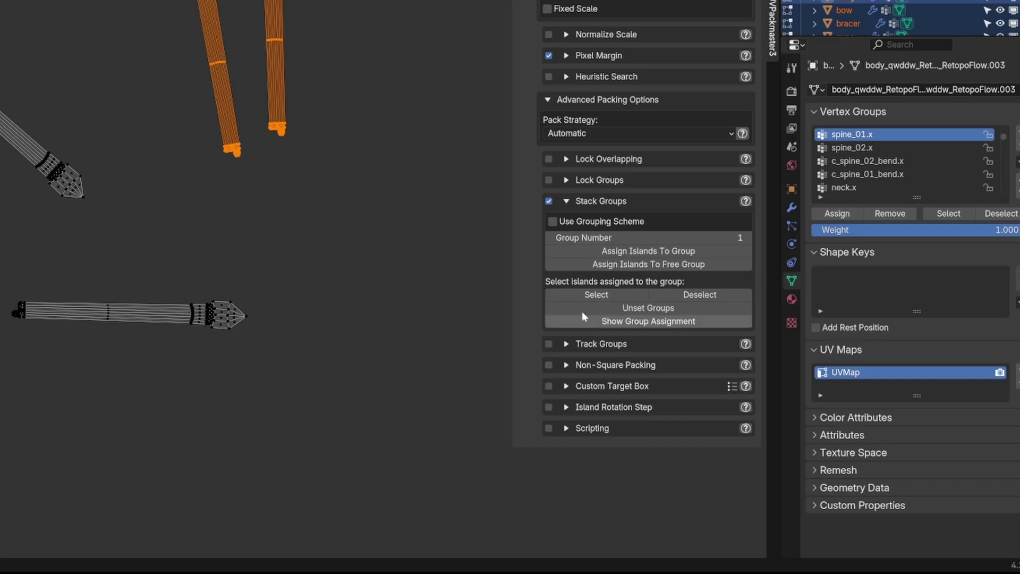
{"action": "left_click", "coordinate": [615, 266]}
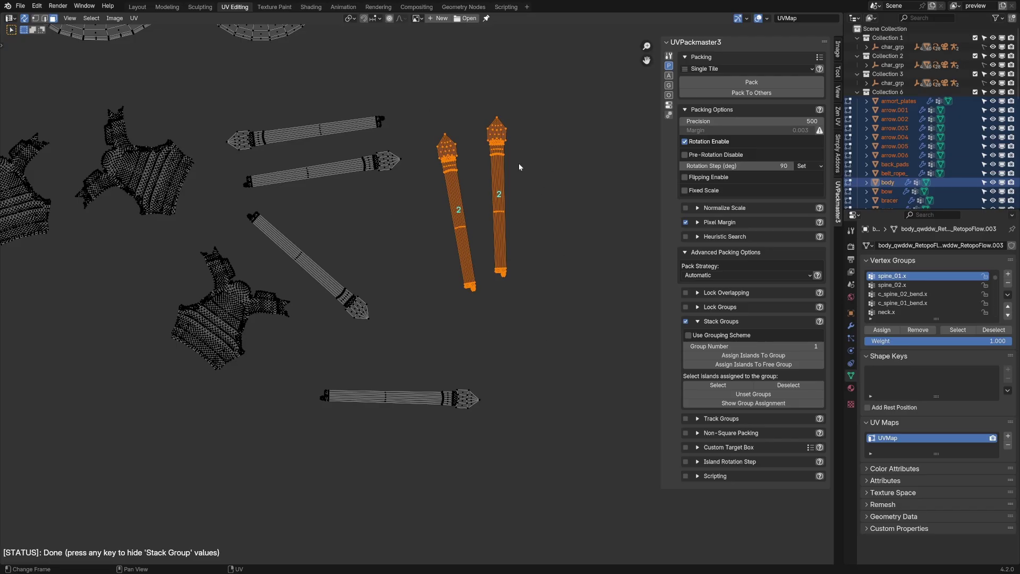
{"action": "key", "text": "Escape"}
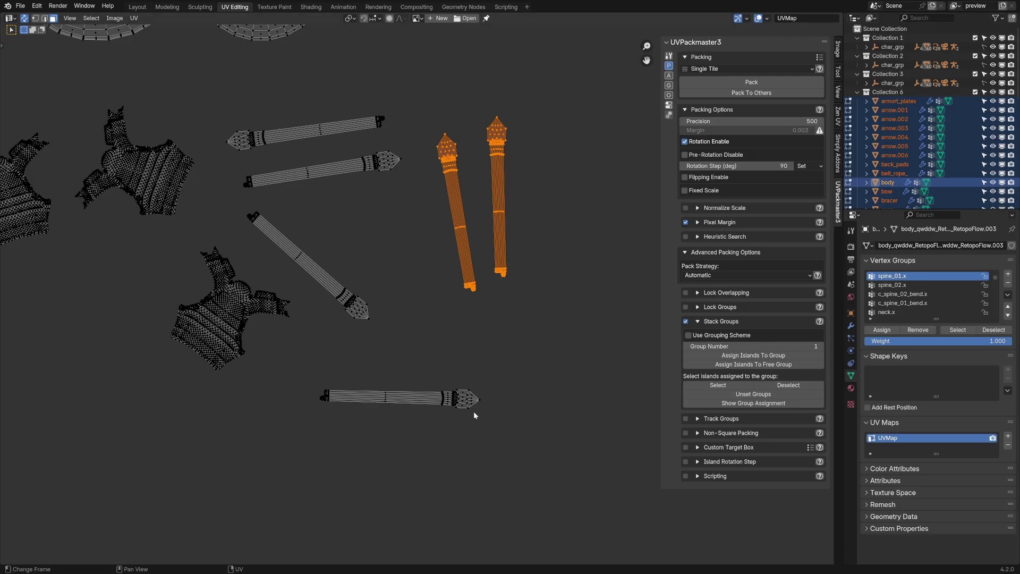
Select only the lowest horizontal arrow island and unset its stack group
{"action": "key", "text": "alt+a"}
{"action": "key", "text": "c"}
{"action": "left_click", "coordinate": [468, 397]}
{"action": "scroll", "coordinate": [468, 397], "scroll_direction": "down", "scroll_amount": 2}
{"action": "right_click", "coordinate": [468, 397]}
{"action": "key", "text": "ctrl+l"}
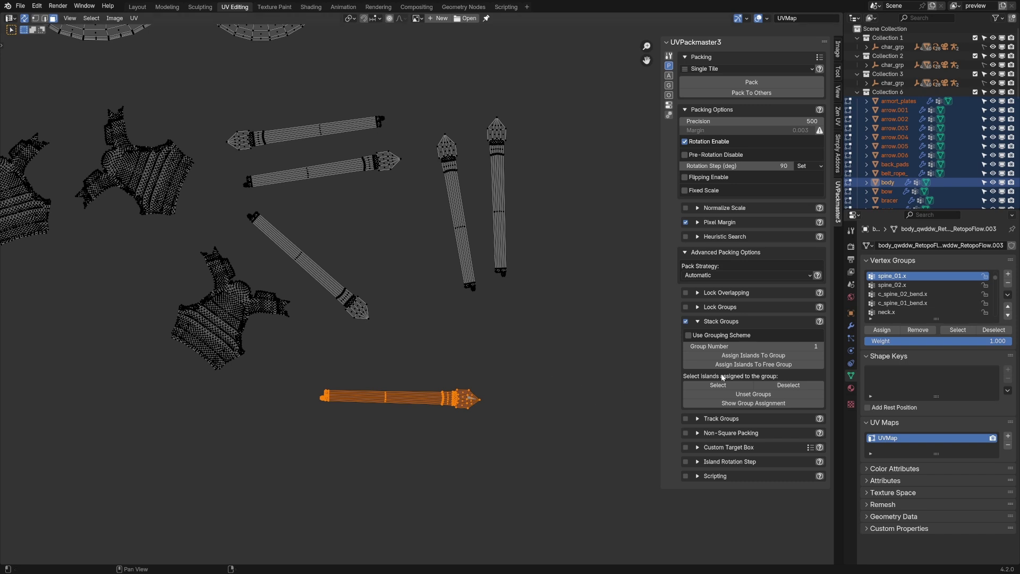
{"action": "left_click", "coordinate": [747, 395]}
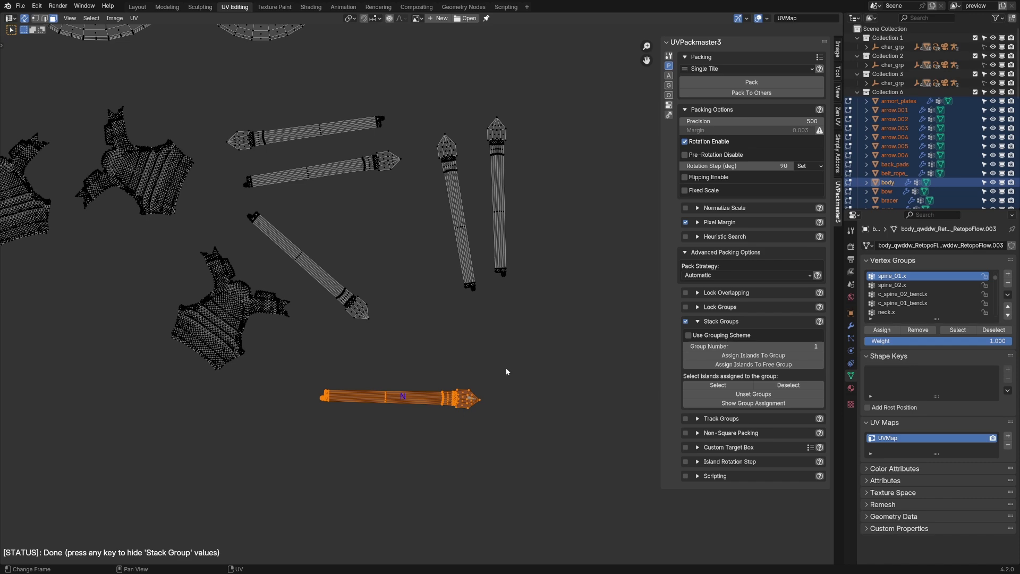
Pack all the islands into a single tile and show their stack group assignment
{"action": "key", "text": "a"}
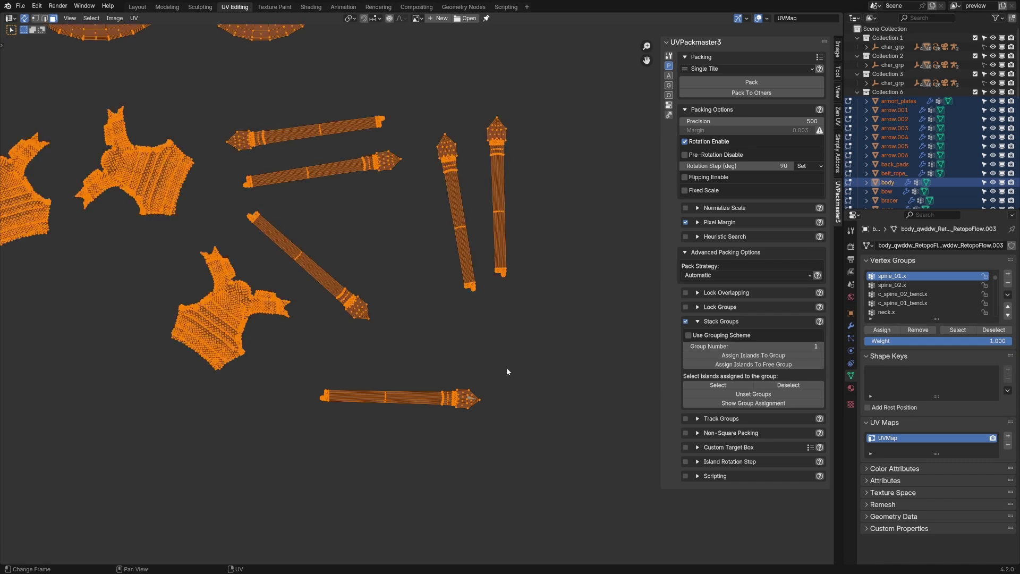
{"action": "left_click", "coordinate": [751, 82]}
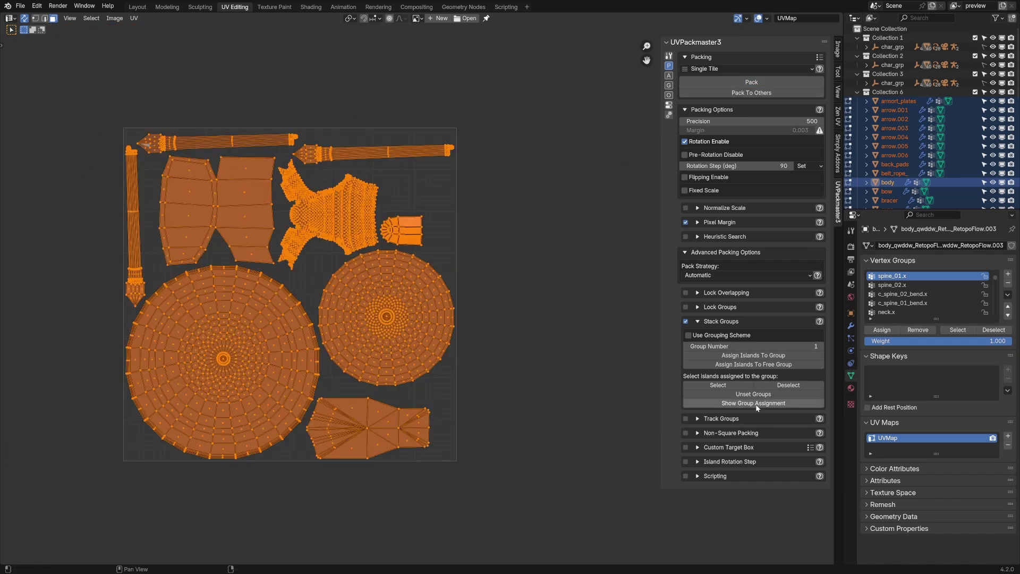
{"action": "left_click", "coordinate": [757, 404]}
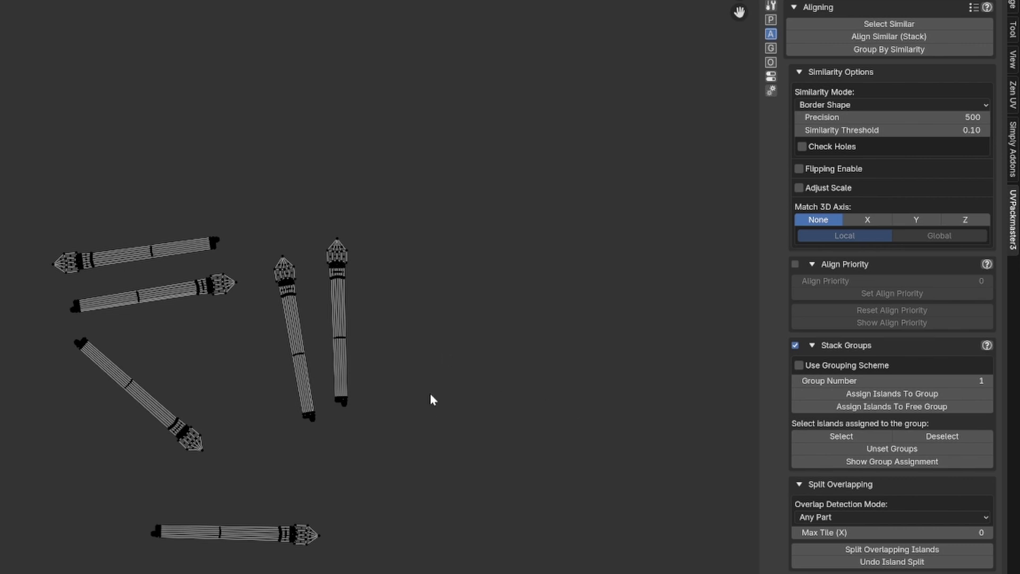
Stack all the arrow islands with Align Similar, showing their group assignments before and after the alignment
{"action": "key", "text": "a"}
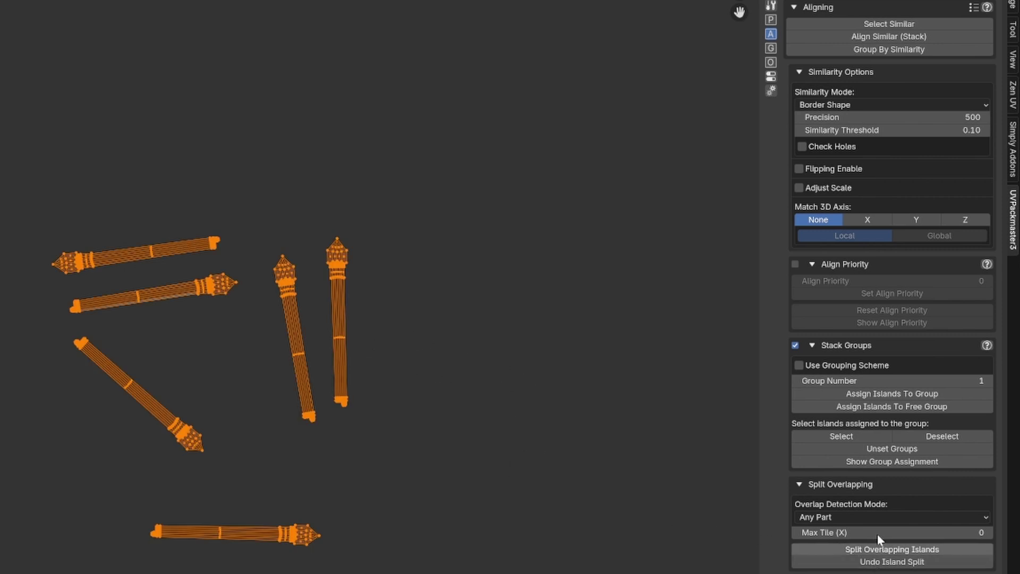
{"action": "left_click", "coordinate": [894, 461]}
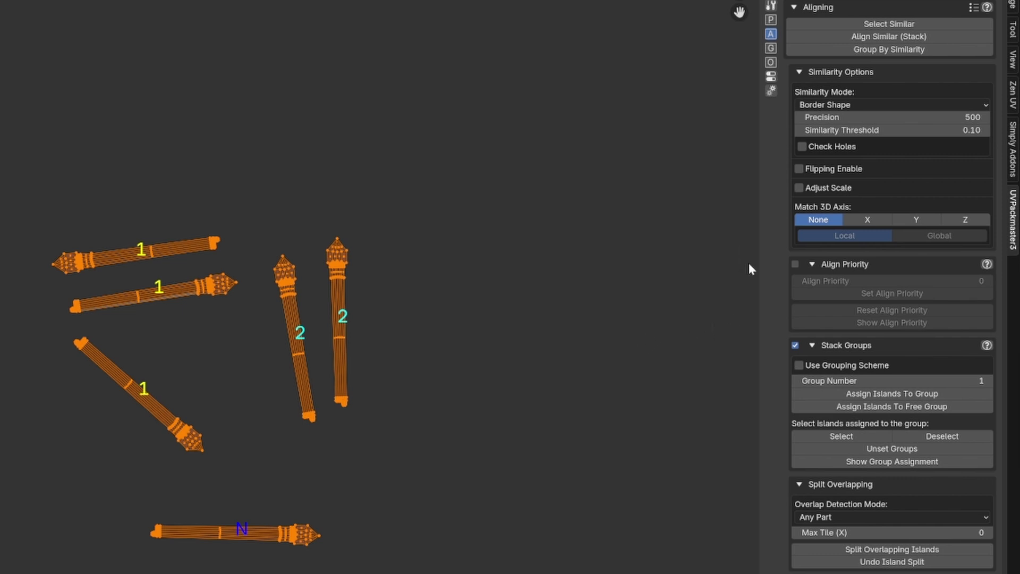
{"action": "left_click", "coordinate": [853, 39]}
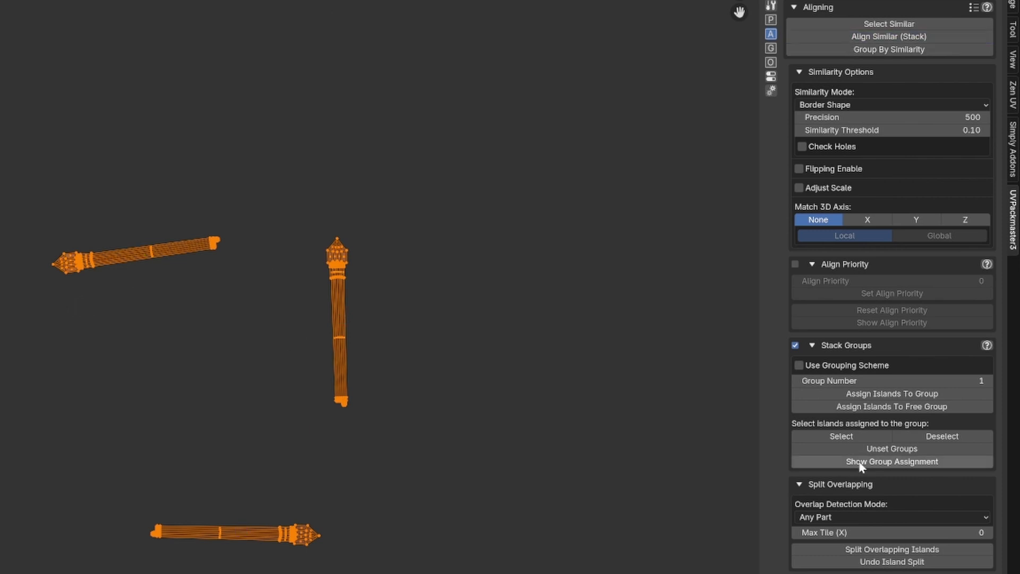
{"action": "left_click", "coordinate": [894, 462]}
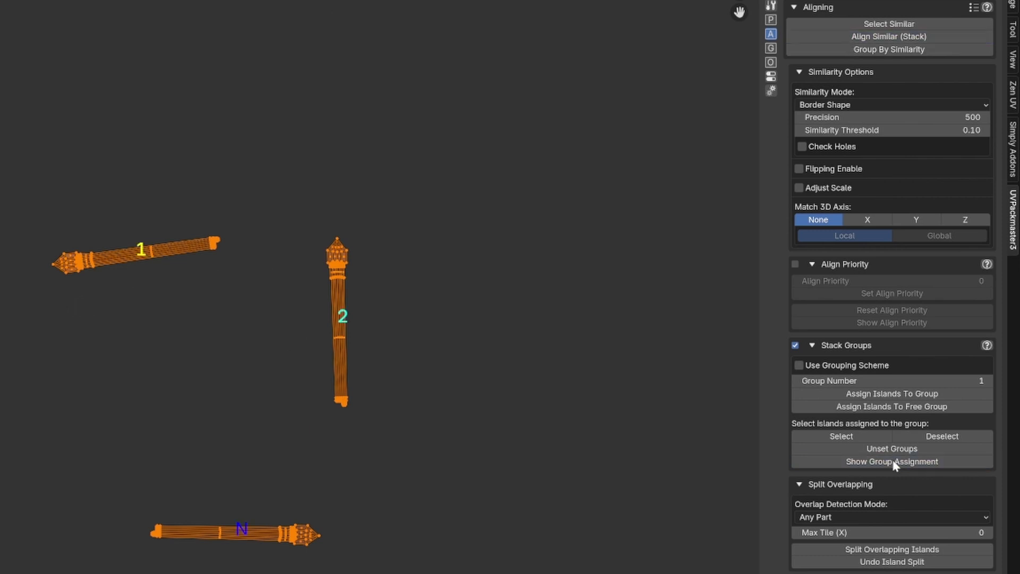